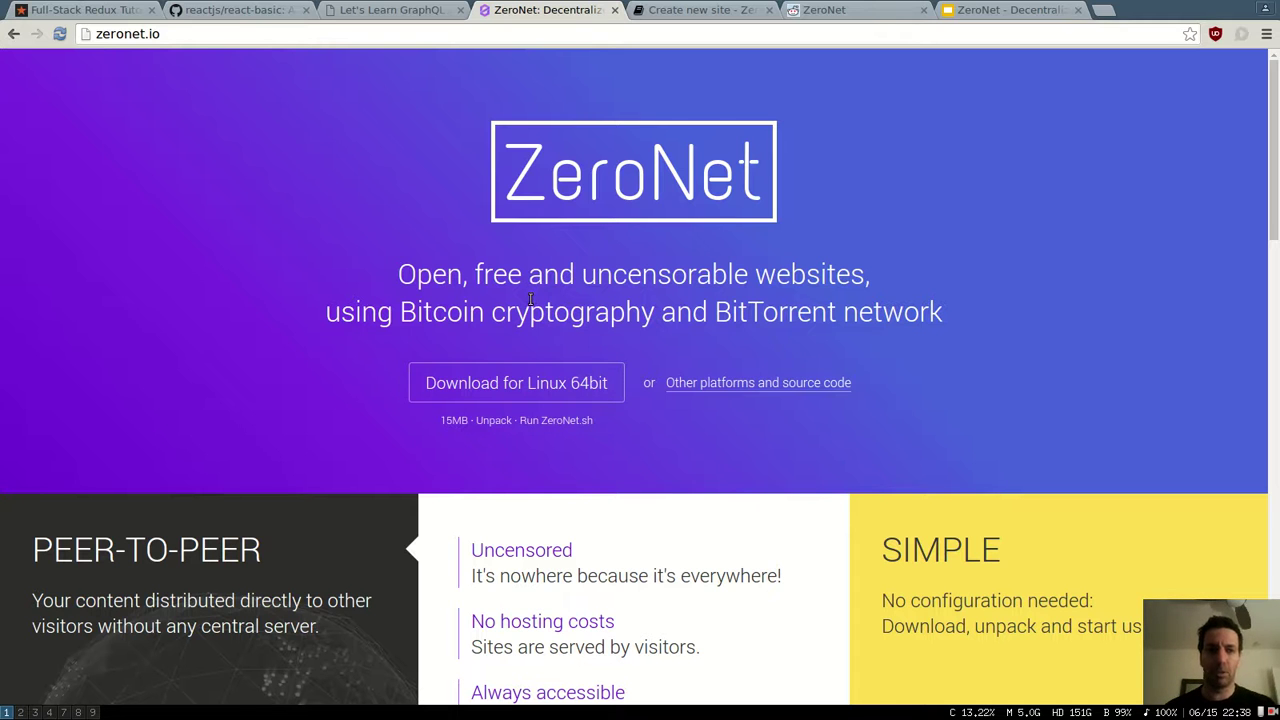
# Switch to the terminal, stop the running ZeroNet process, list the ZeroBundle folder and relaunch with ./ZeroNet.sh
pyautogui.click(186, 34)
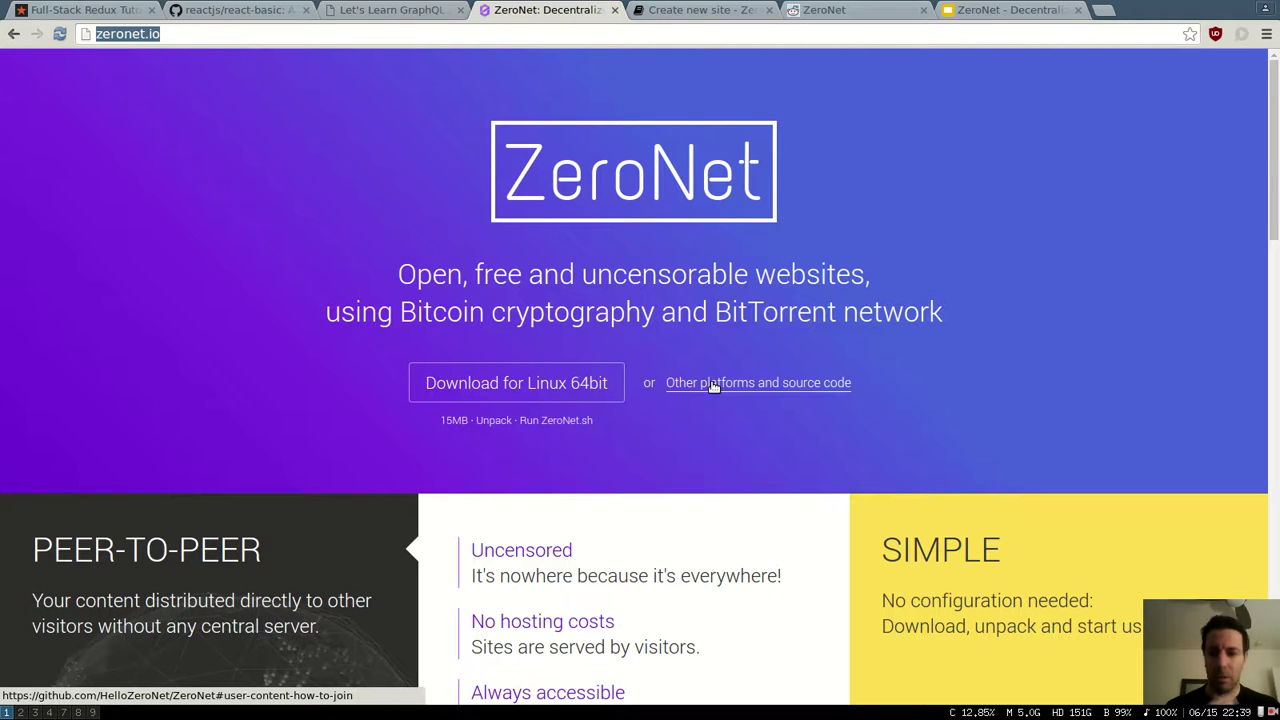
pyautogui.press('super+8')
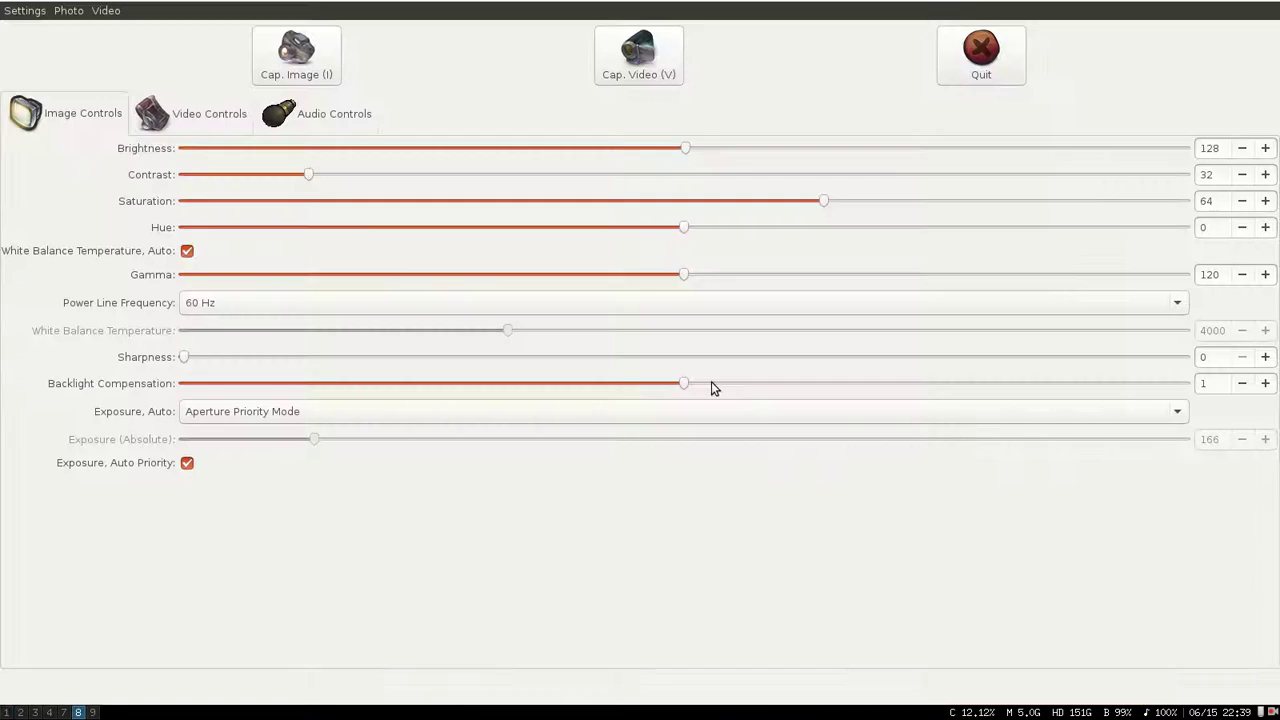
pyautogui.press('super+7')
pyautogui.hotkey('ctrl', 'c')
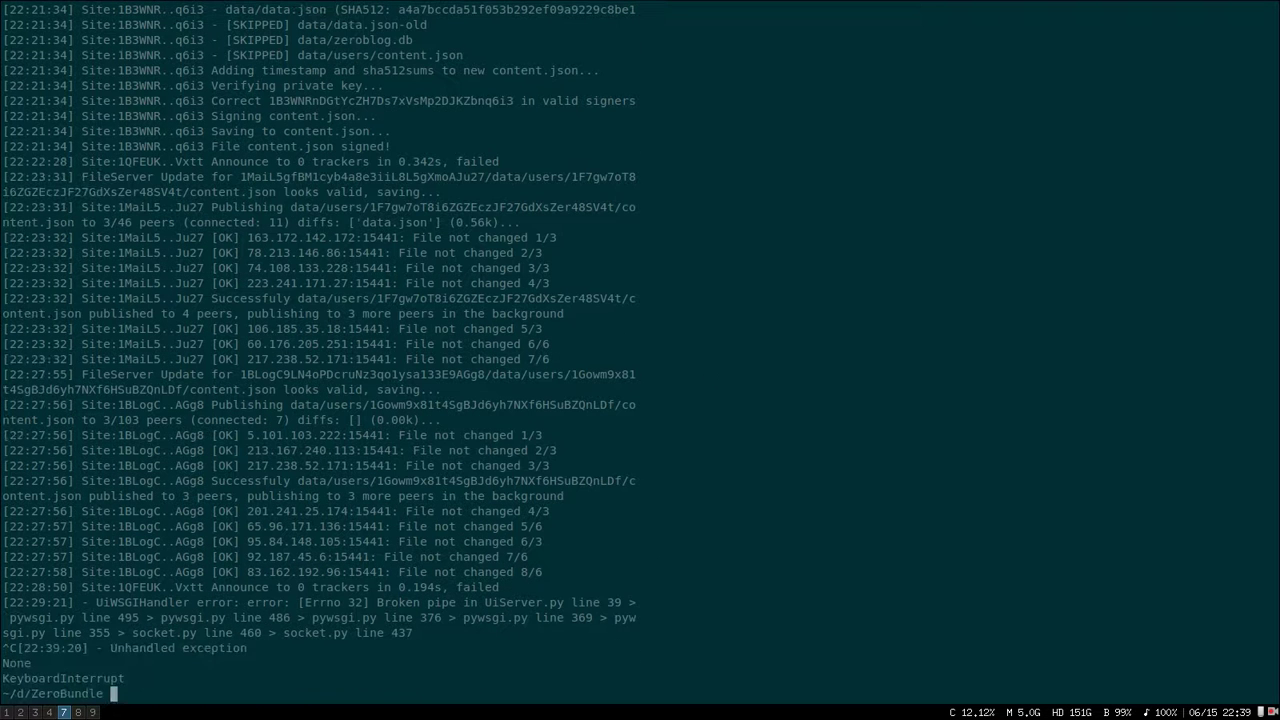
pyautogui.write('ls')
pyautogui.press('Return')
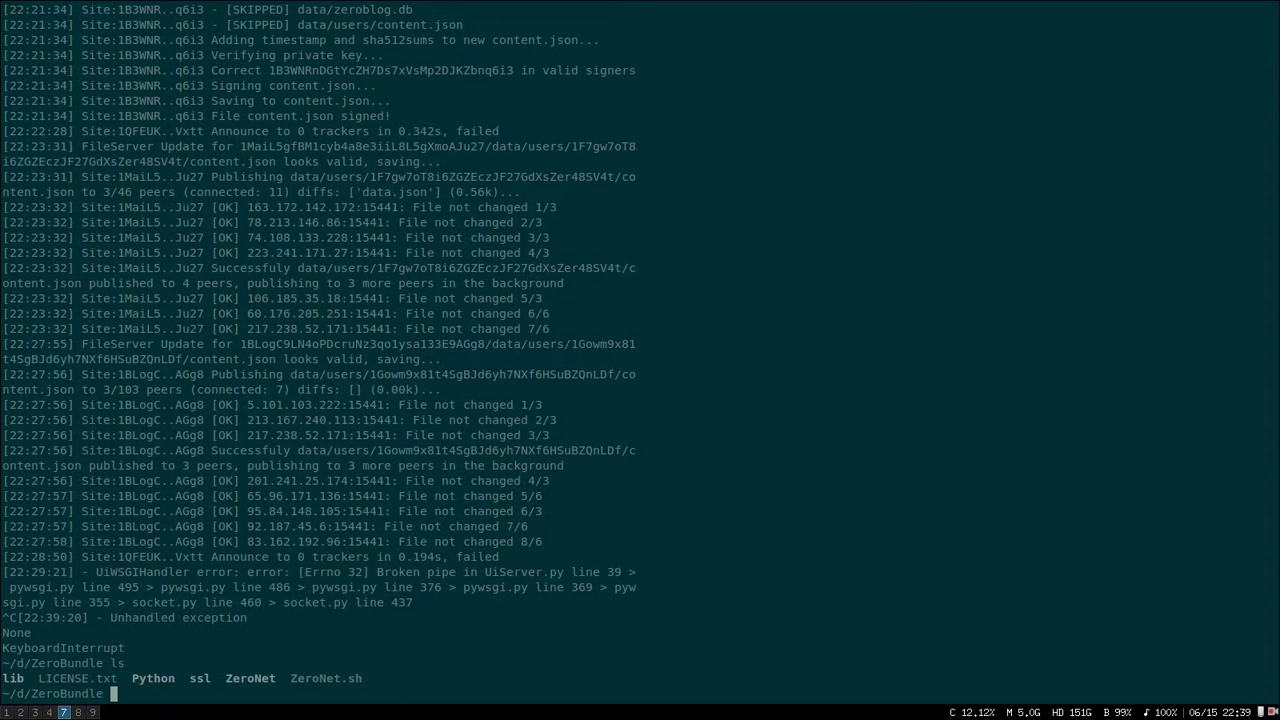
pyautogui.write('./ZeroNet.sh')
pyautogui.press('Return')
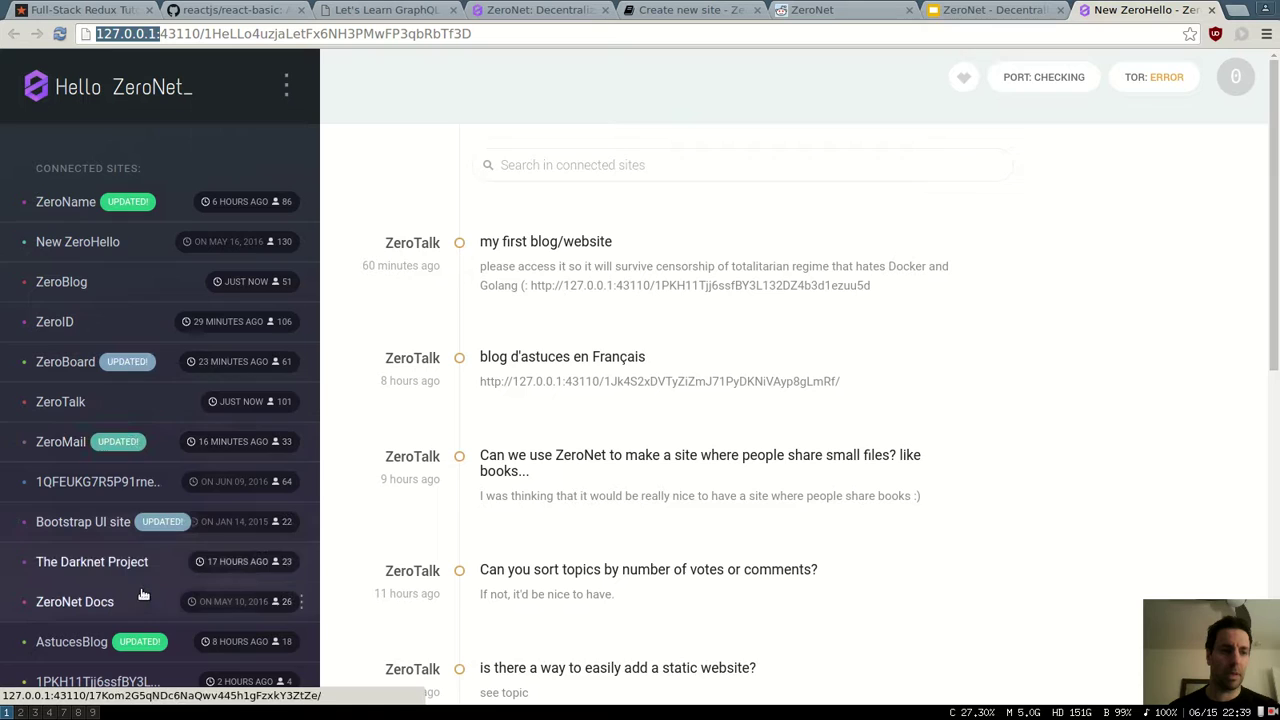
# Open the last MyZeroBlog in the connected sites in a new tab and highlight its first post's opening words
pyautogui.scroll(-4, 169, 354)
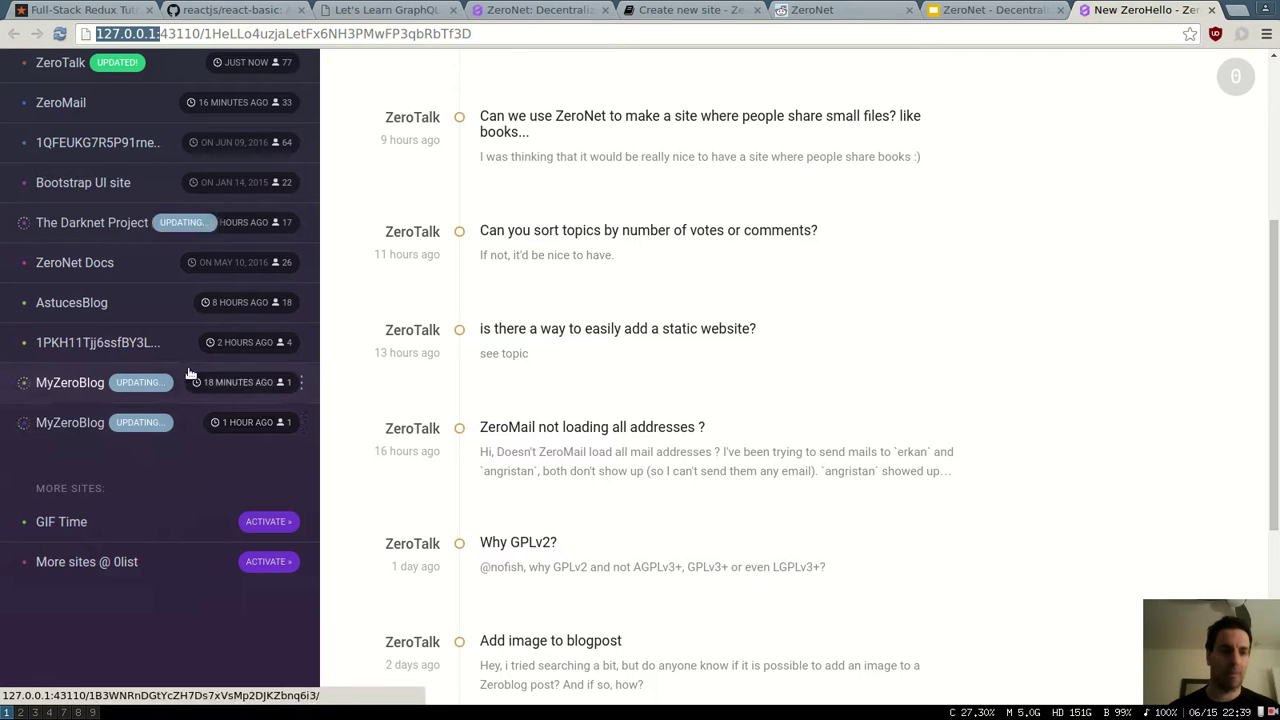
pyautogui.middleClick(76, 425)
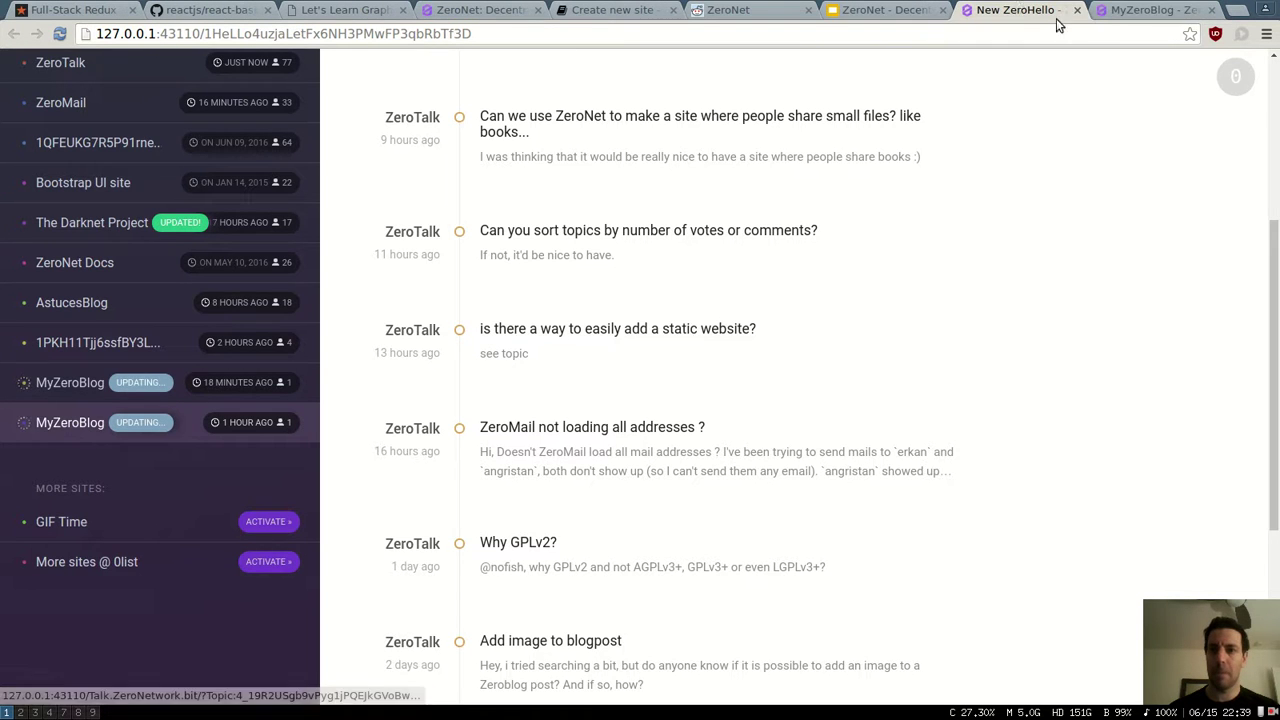
pyautogui.click(1150, 10)
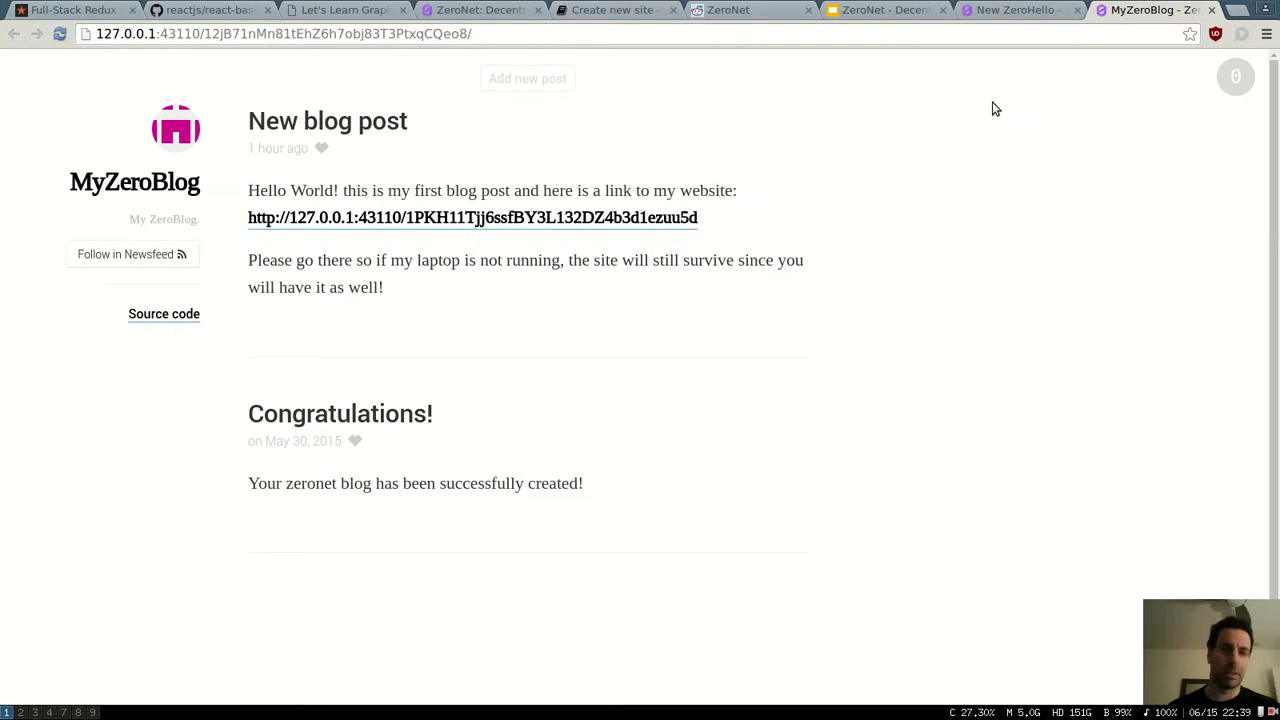
pyautogui.moveTo(262, 190); pyautogui.dragTo(511, 190)
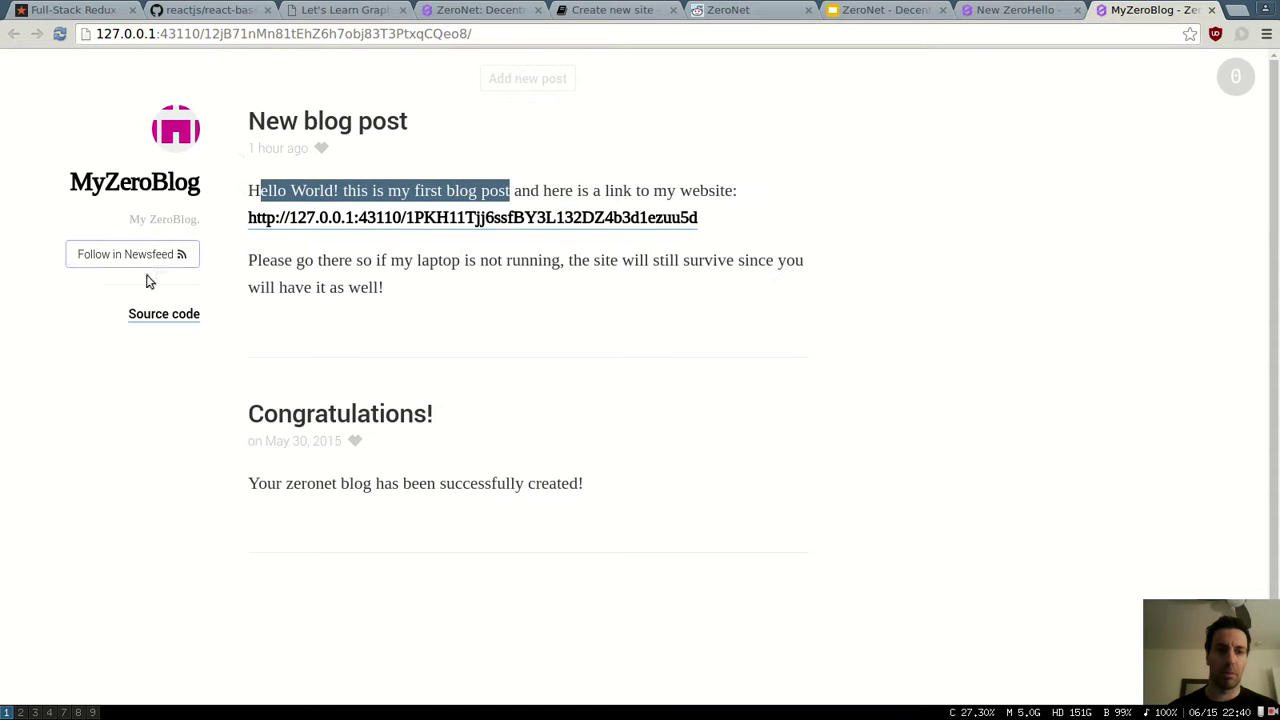
# Add a new post to MyZeroBlog with the body "Second post!" and save it
pyautogui.click(551, 78)
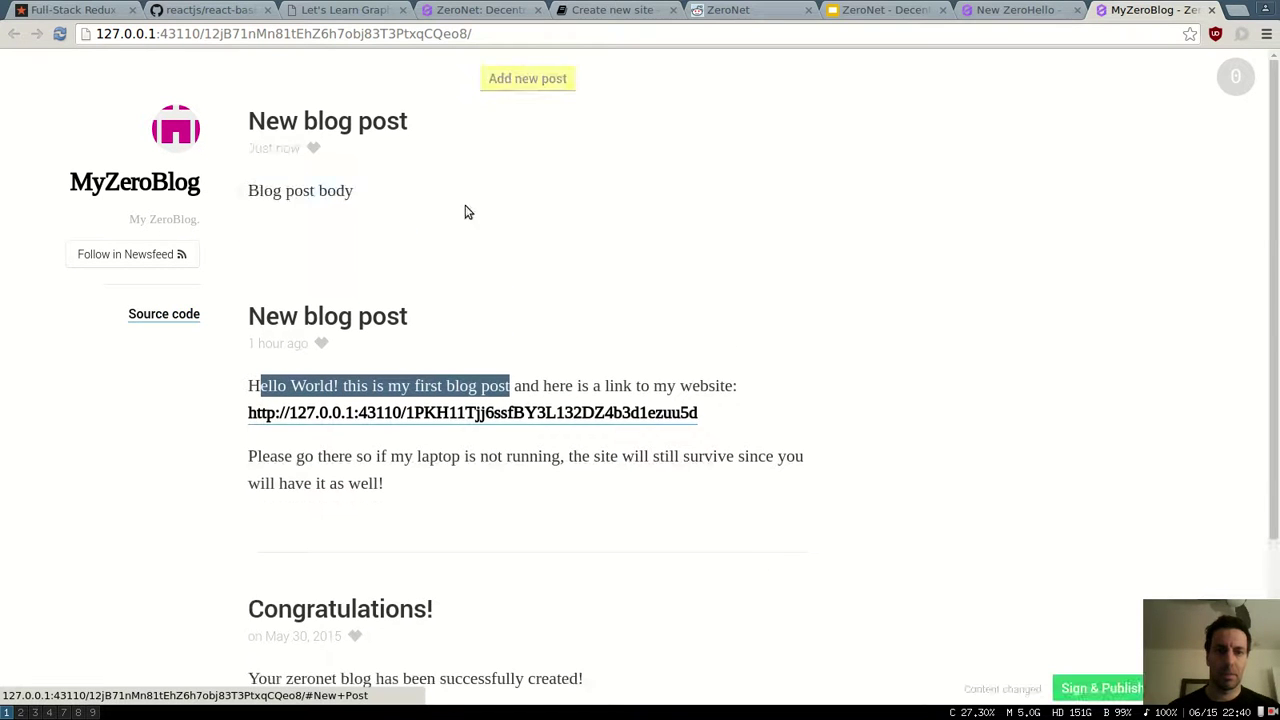
pyautogui.click(286, 210)
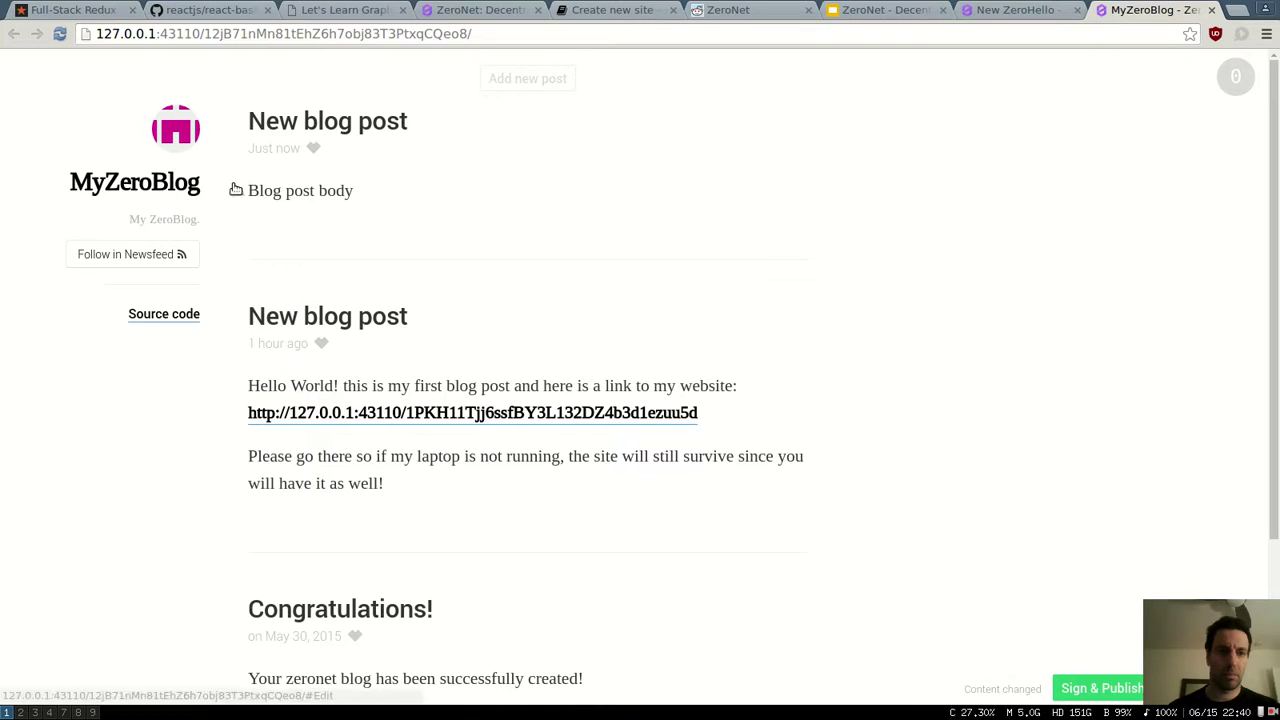
pyautogui.click(236, 190)
pyautogui.write('S')
pyautogui.hotkey('ctrl', 'shift', 'Right')
pyautogui.hotkey('ctrl', 'shift', 'Right')
pyautogui.hotkey('ctrl', 'shift', 'Right')
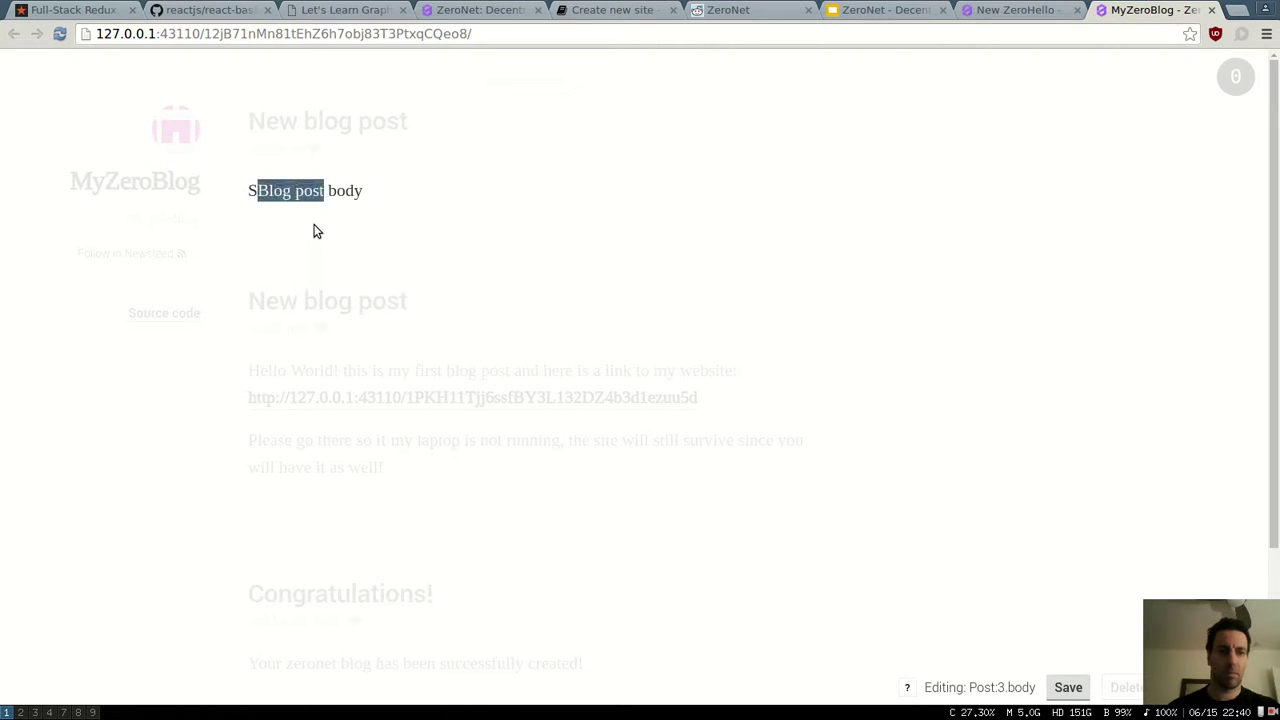
pyautogui.write('econd post')
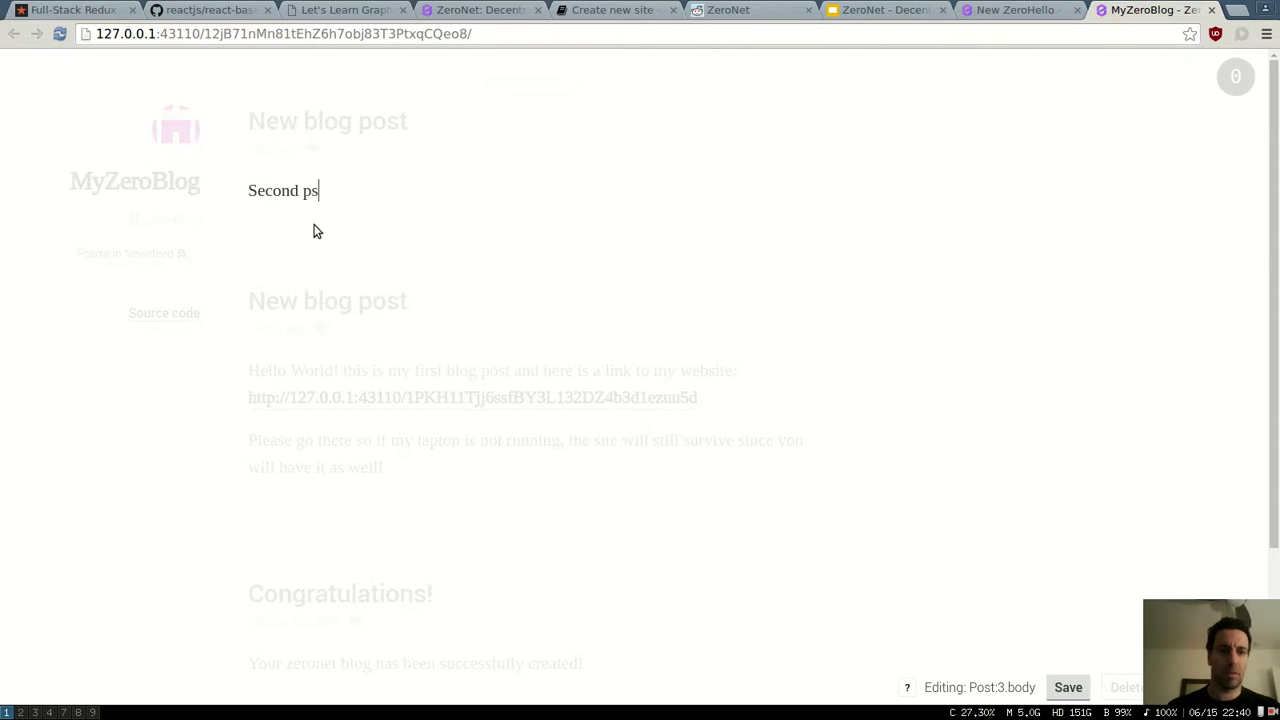
pyautogui.write('!')
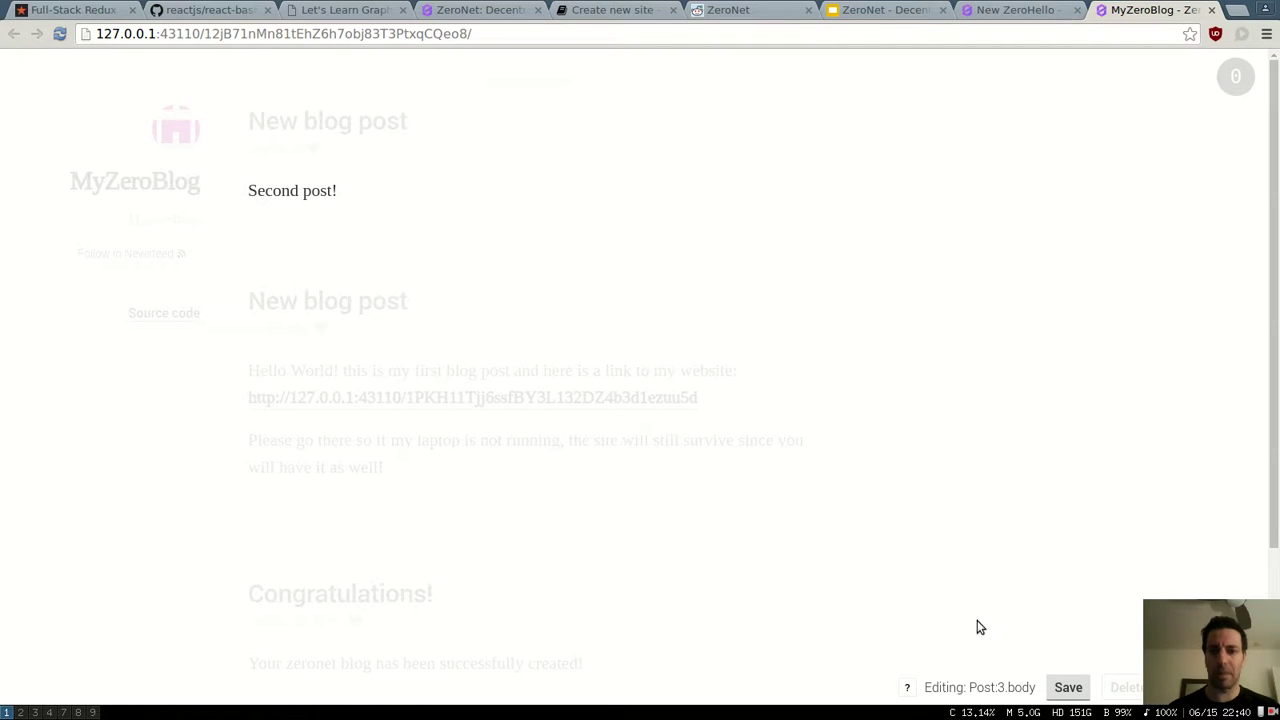
pyautogui.click(1068, 687)
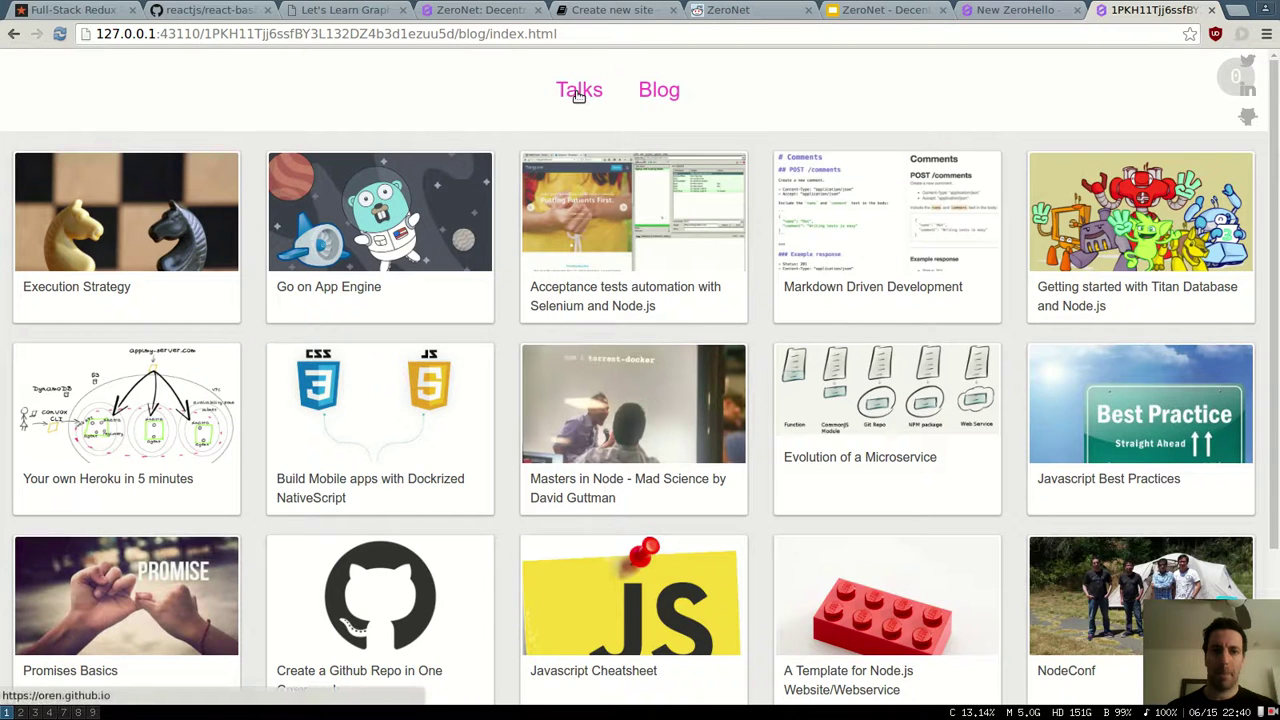
# Open the website's Talks page and examine the host, port and site path portions of its URL
pyautogui.click(579, 94)
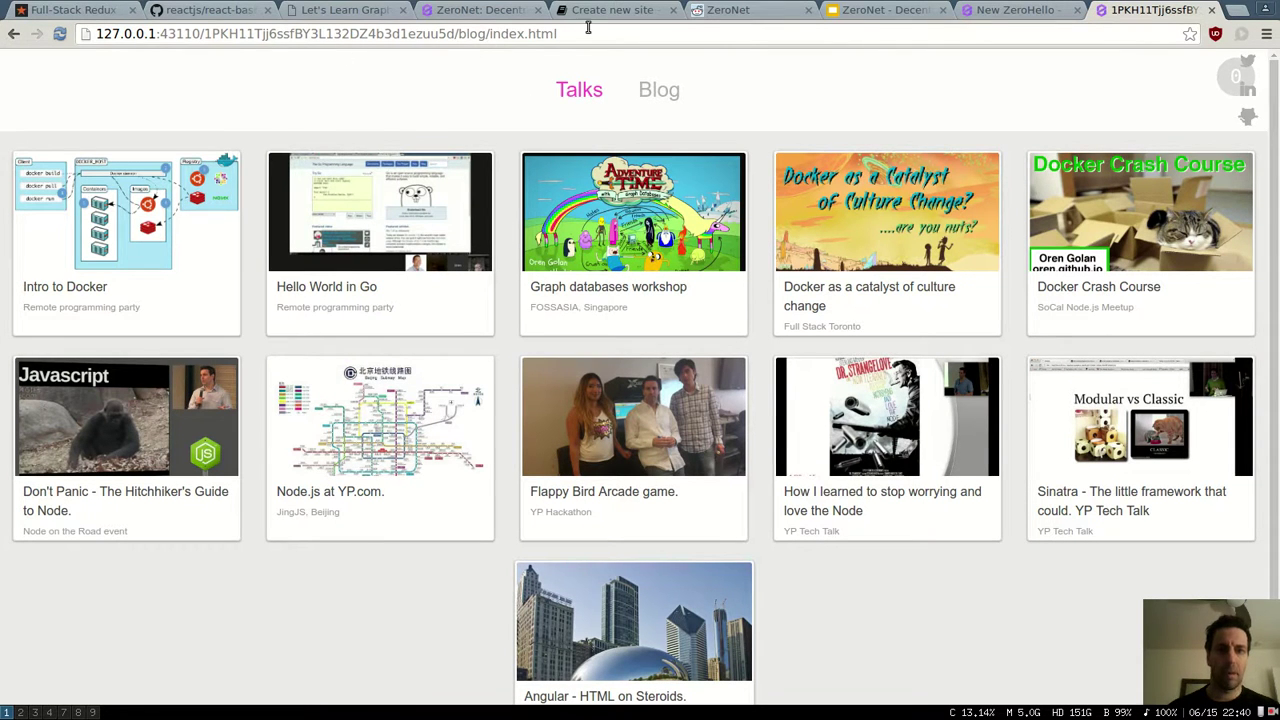
pyautogui.moveTo(580, 33); pyautogui.dragTo(78, 42)
pyautogui.click(150, 34)
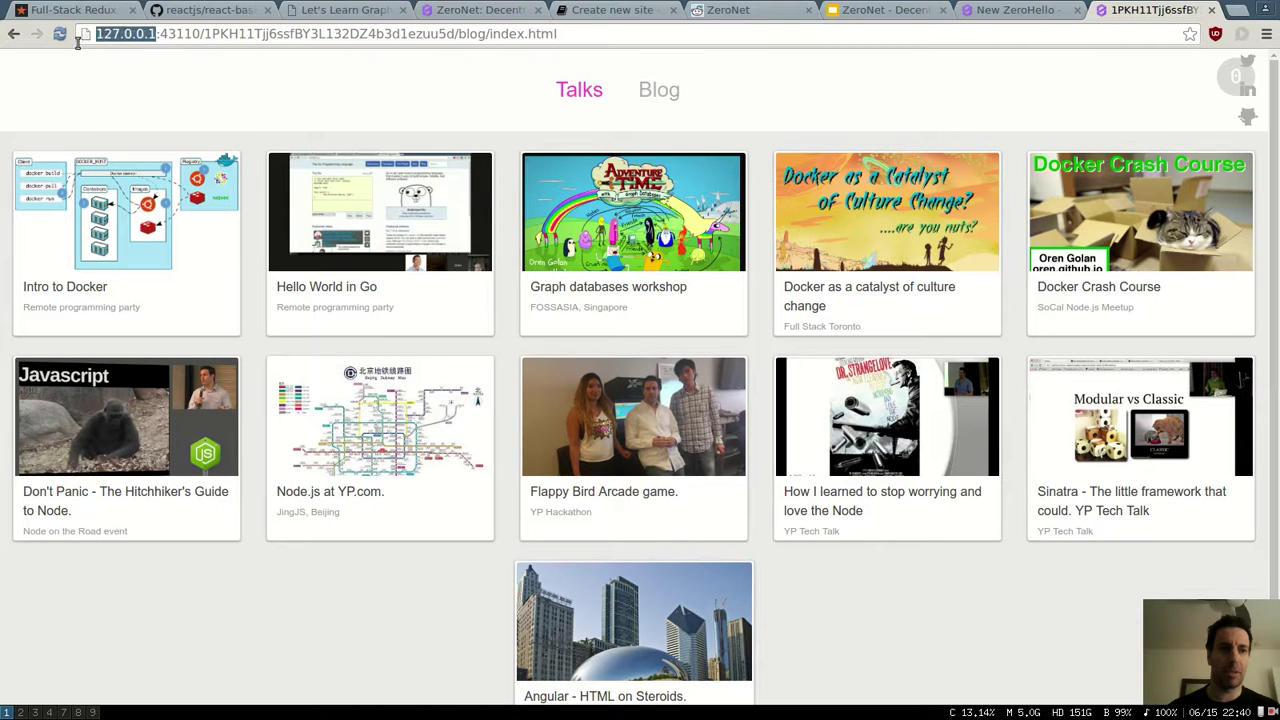
pyautogui.moveTo(198, 38); pyautogui.dragTo(166, 42)
pyautogui.click(188, 34)
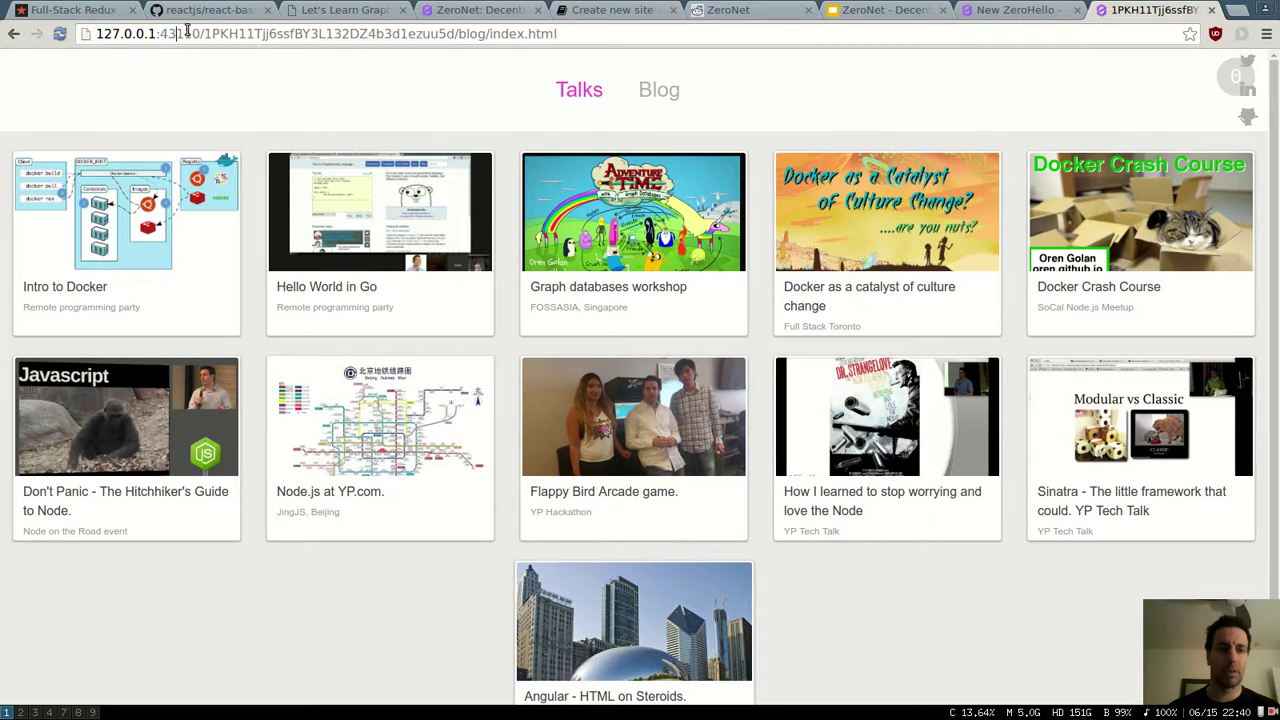
pyautogui.moveTo(203, 34); pyautogui.dragTo(576, 29)
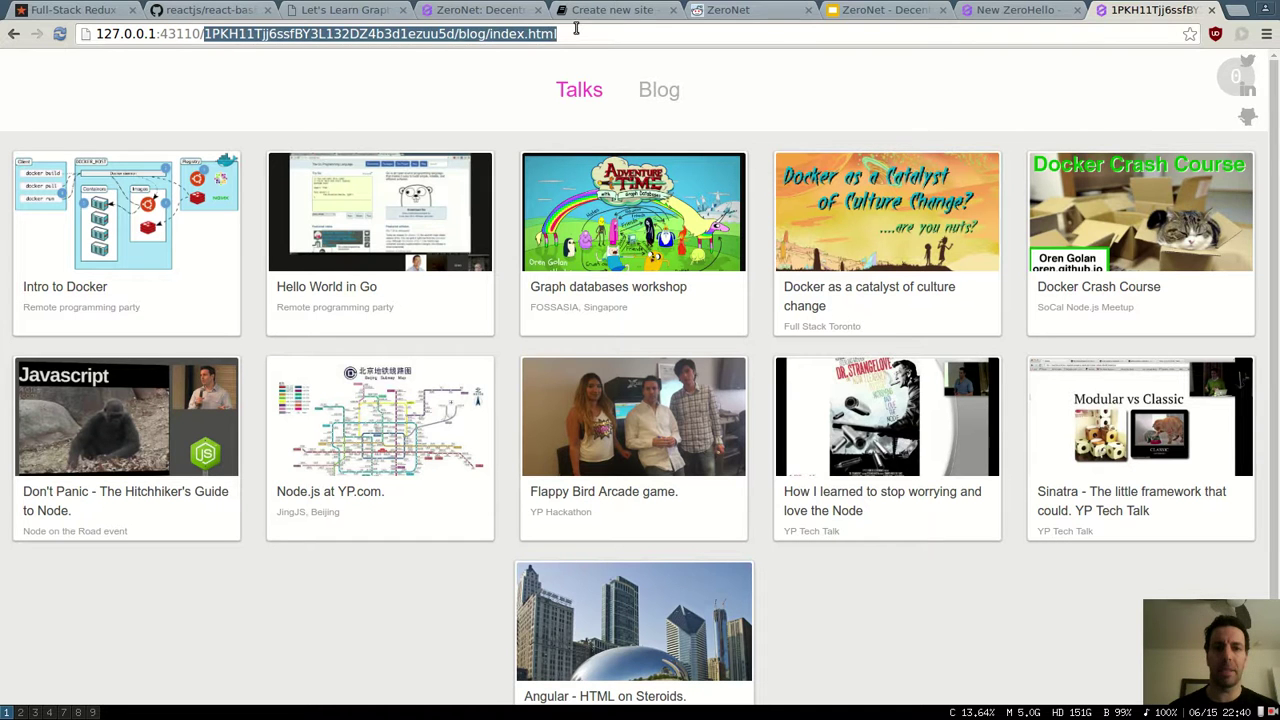
# Remove /blog/index.html from the end of the URL and load the site's root address
pyautogui.click(576, 29)
pyautogui.moveTo(458, 34); pyautogui.dragTo(625, 38)
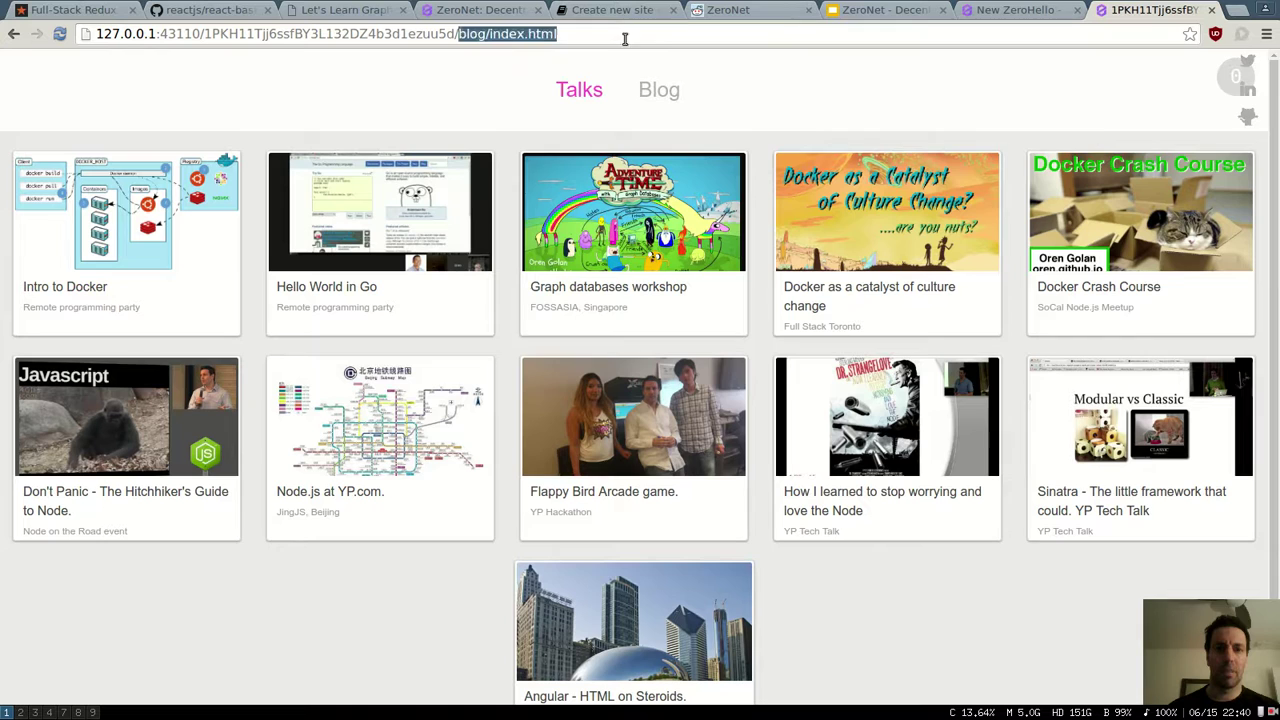
pyautogui.press('BackSpace')
pyautogui.press('BackSpace')
pyautogui.press('Return')
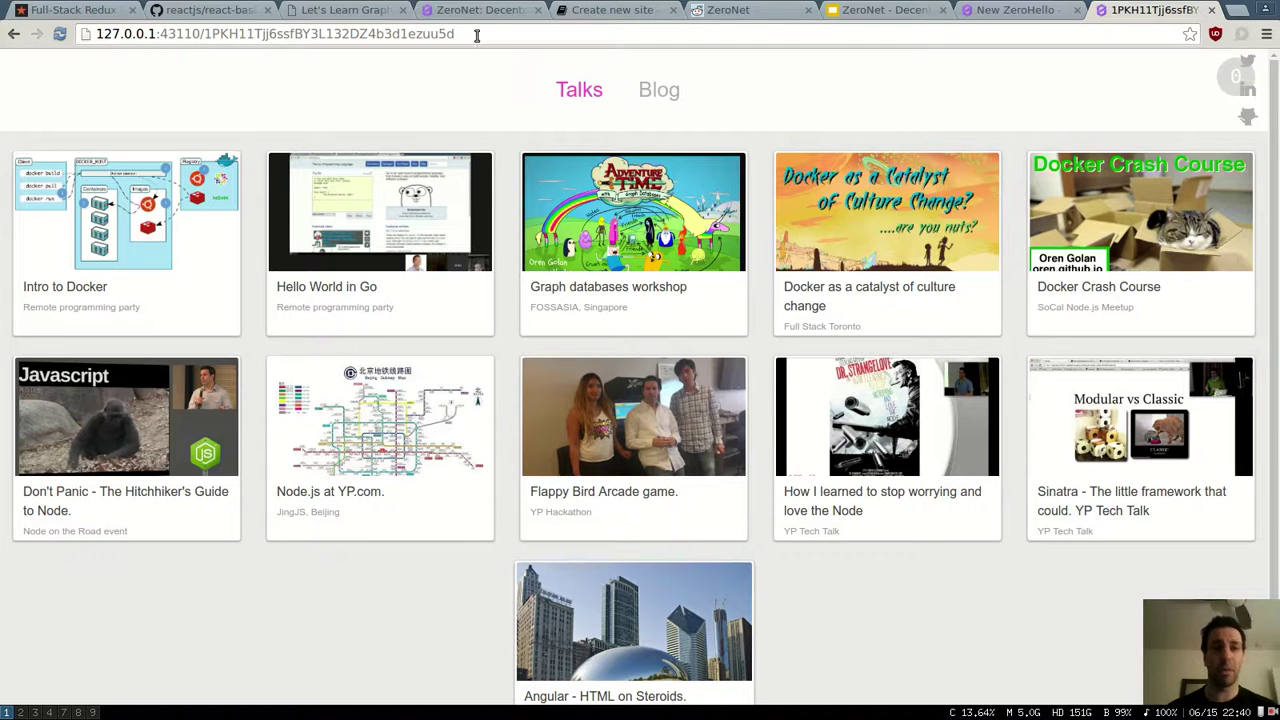
# Highlight the site's ZeroNet address following the port in the URL
pyautogui.moveTo(477, 35); pyautogui.dragTo(215, 37)
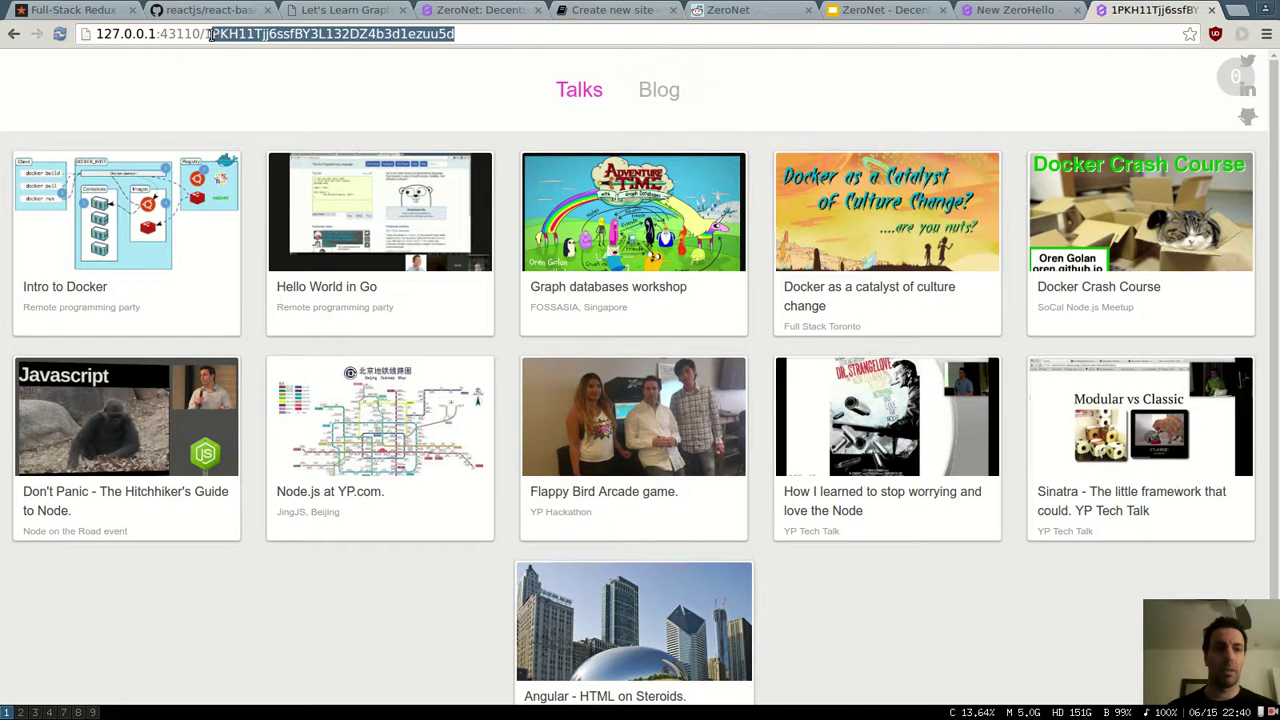
pyautogui.click(245, 67)
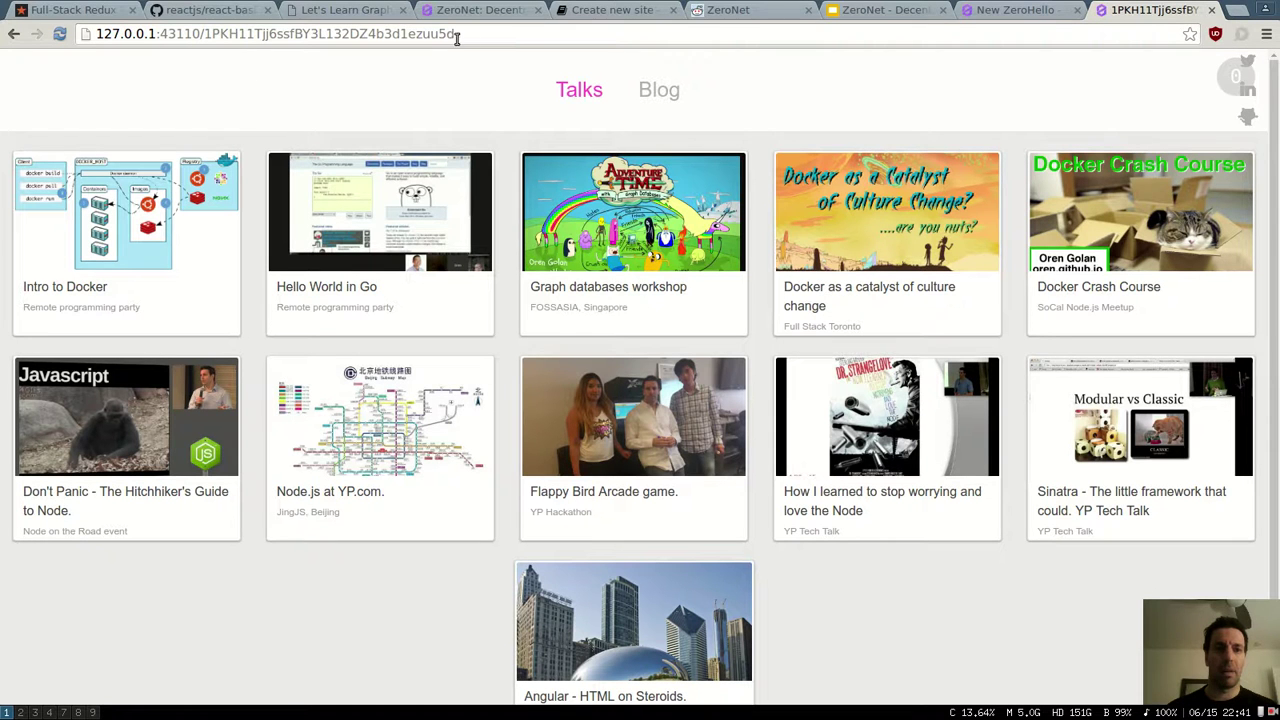
pyautogui.moveTo(457, 37); pyautogui.dragTo(224, 38)
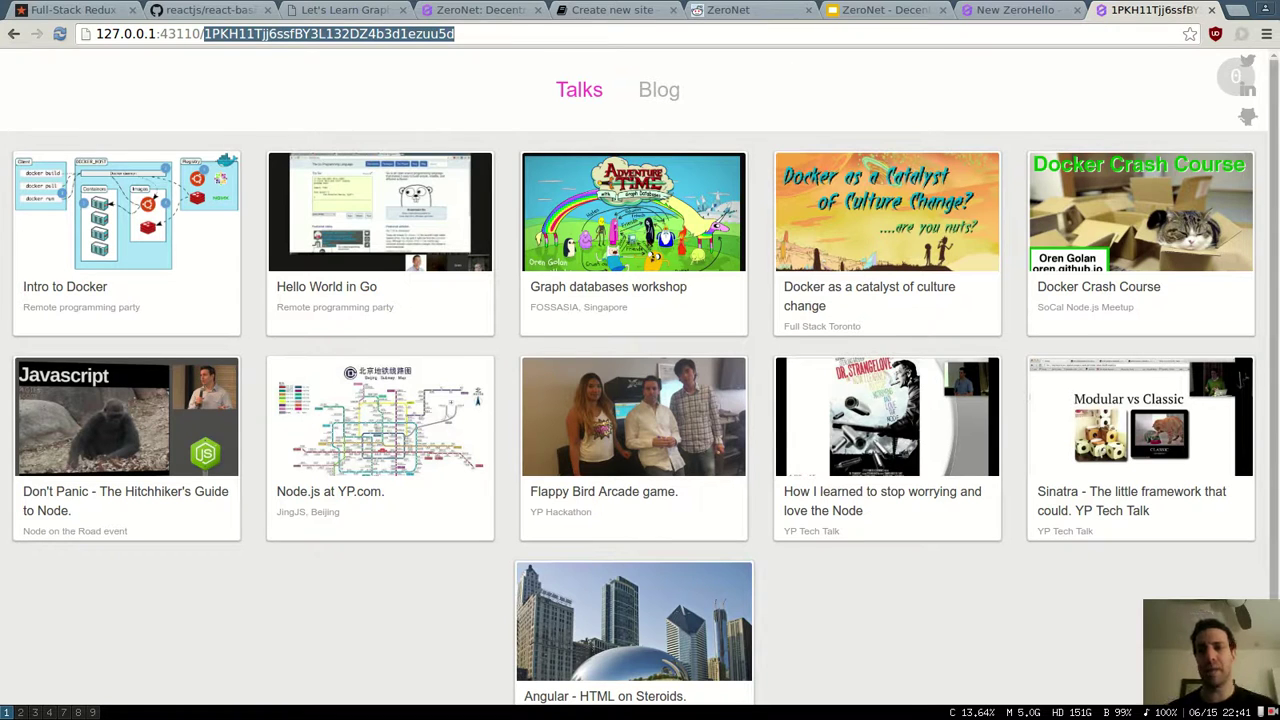
# Open the site's information sidebar, rotate the globe to view peer locations, and review the site settings
pyautogui.moveTo(1237, 77); pyautogui.dragTo(930, 250)
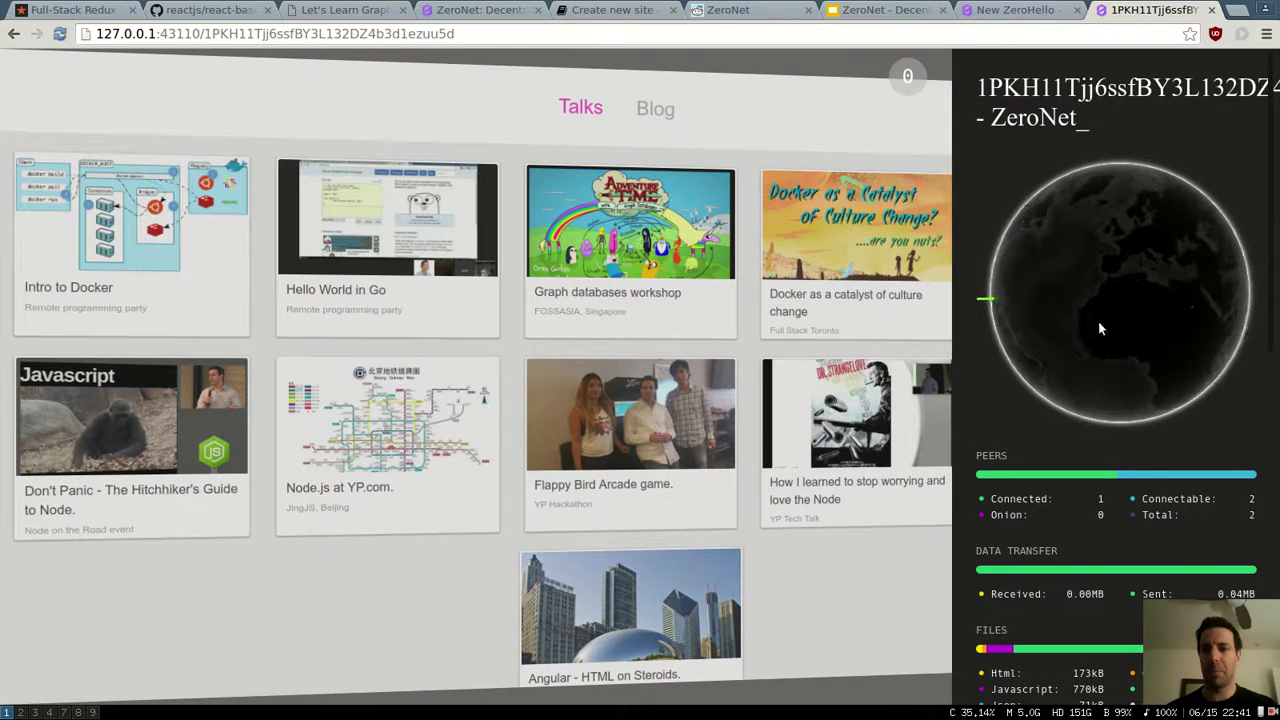
pyautogui.moveTo(1045, 368); pyautogui.dragTo(1165, 222)
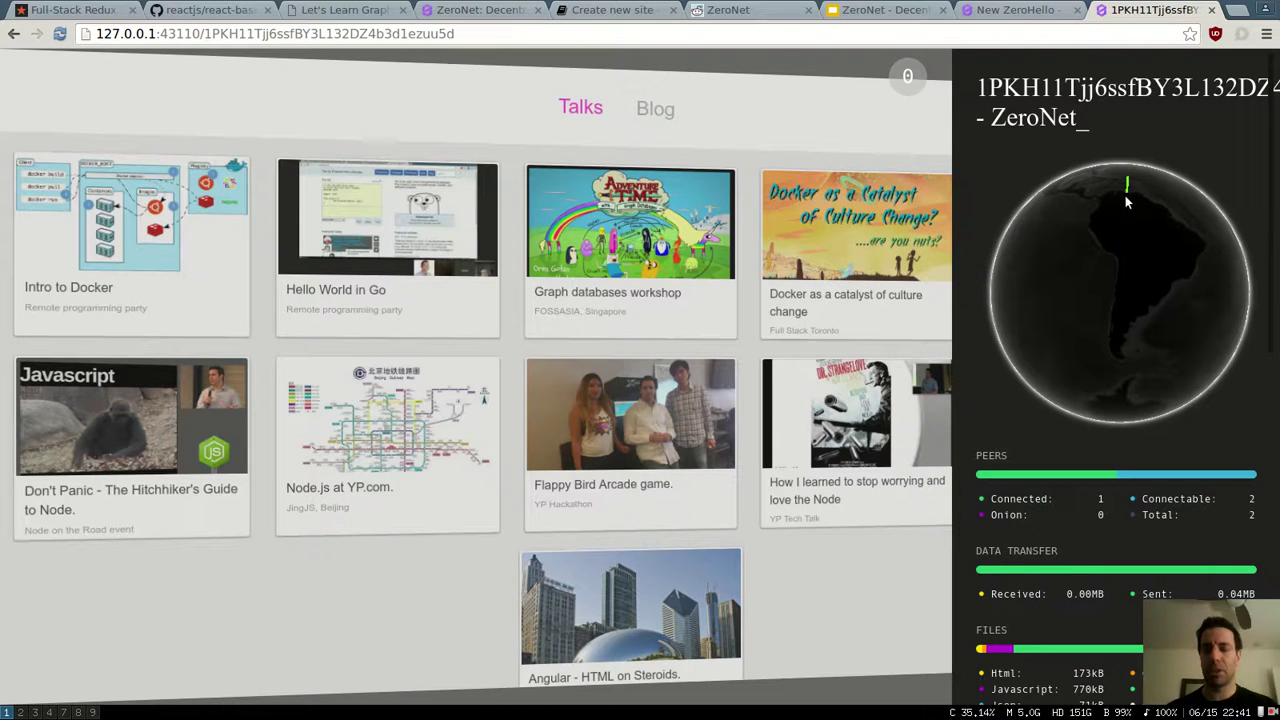
pyautogui.moveTo(1098, 205); pyautogui.dragTo(1148, 218)
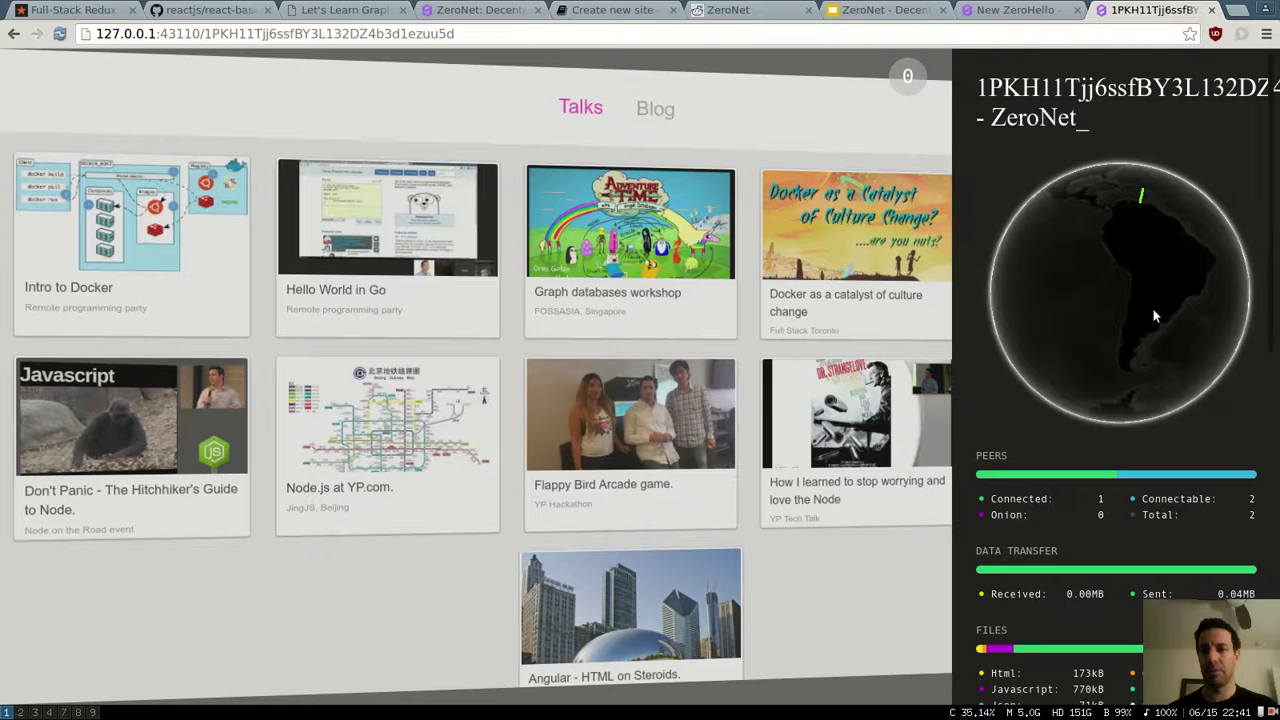
pyautogui.moveTo(1128, 248); pyautogui.dragTo(1104, 209)
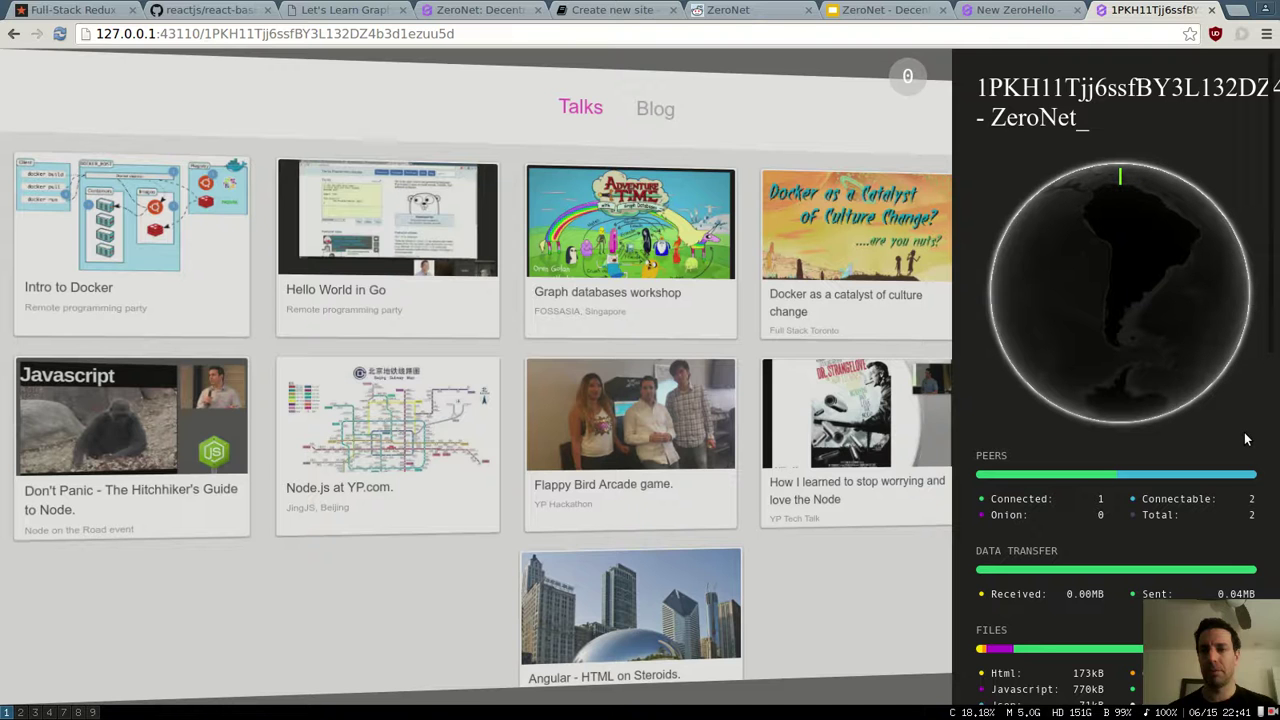
pyautogui.scroll(-10, 1200, 476)
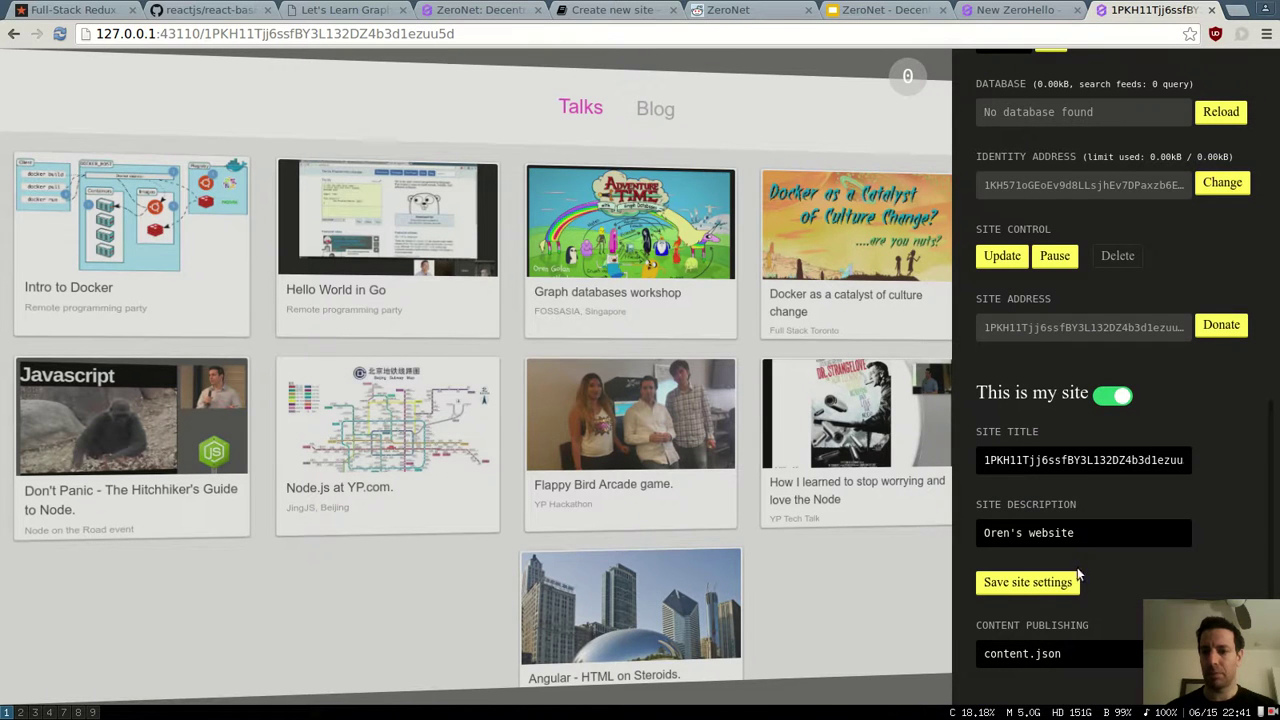
pyautogui.scroll(10, 1161, 280)
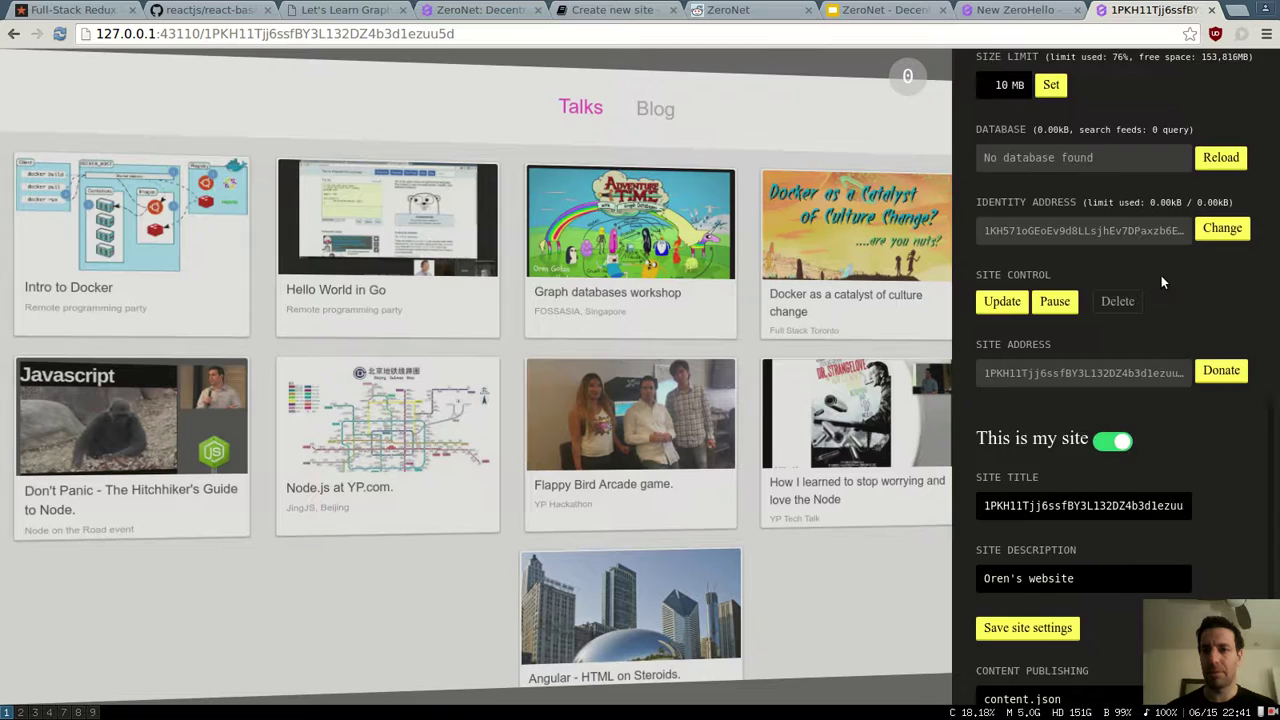
# Return to the ZeroHello home page, inspect its peers on the sidebar globe, and close the sidebar
pyautogui.click(921, 80)
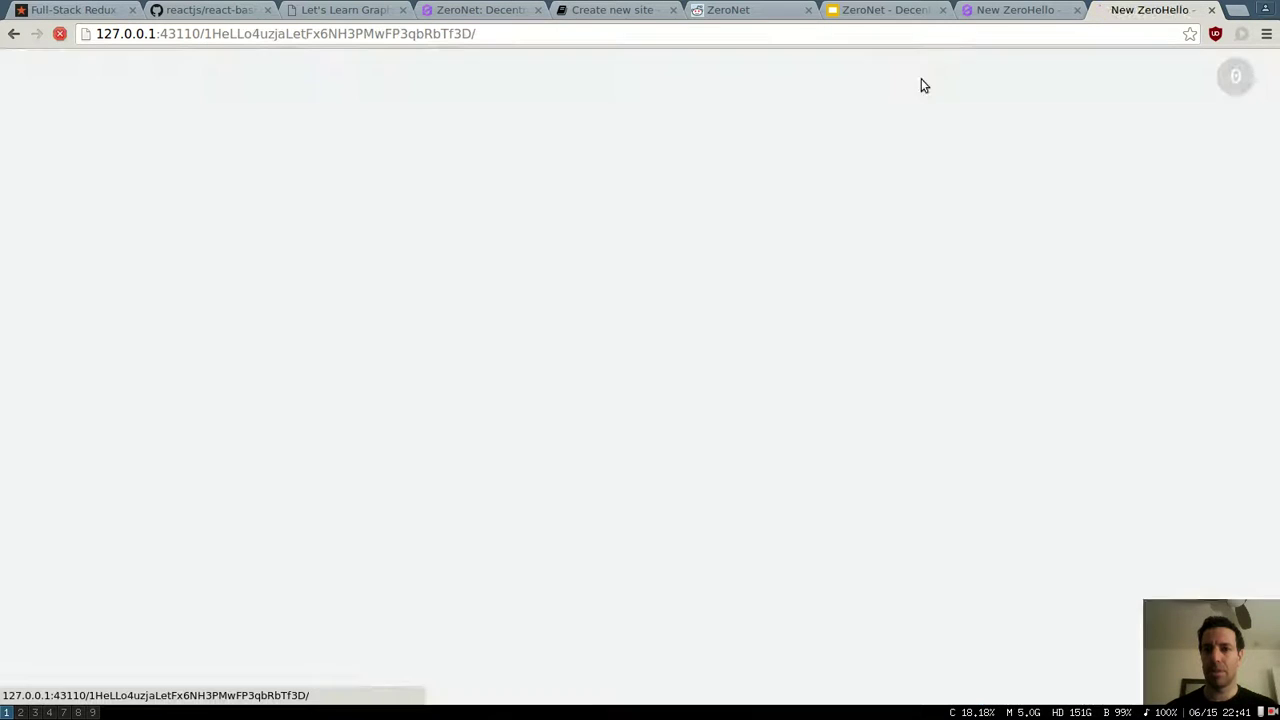
pyautogui.click(1236, 80)
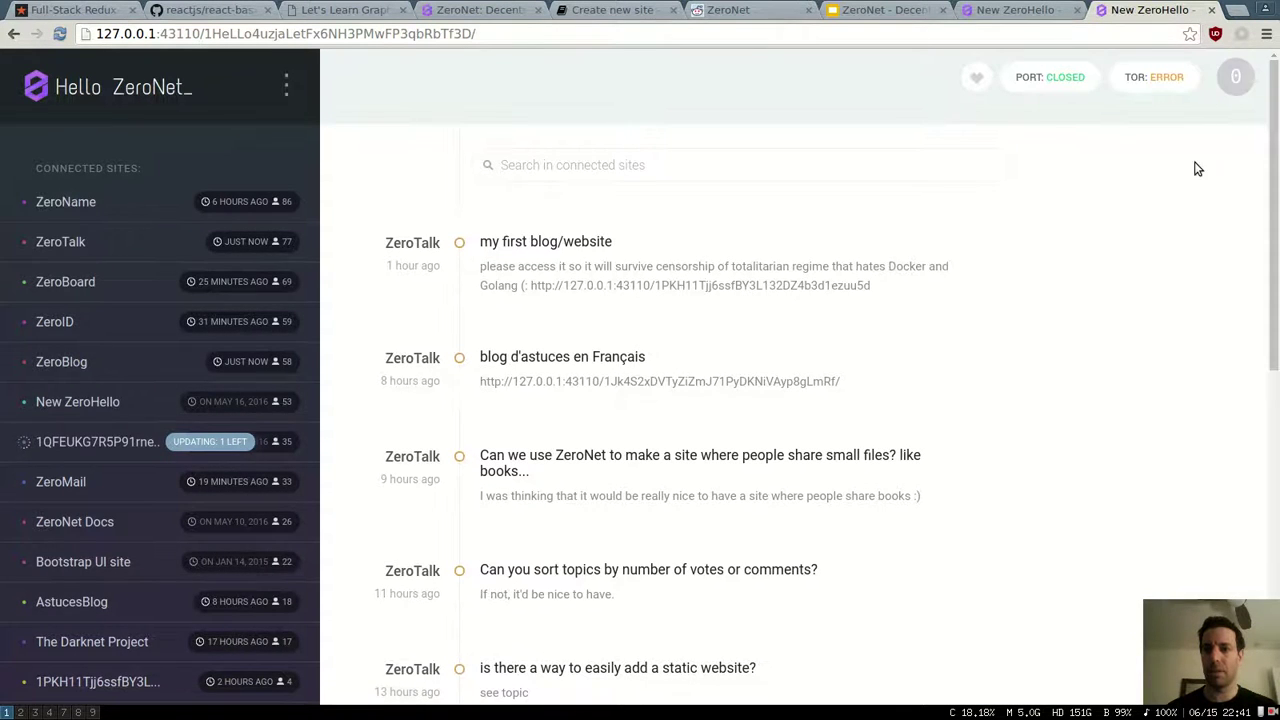
pyautogui.moveTo(1236, 80); pyautogui.dragTo(742, 97)
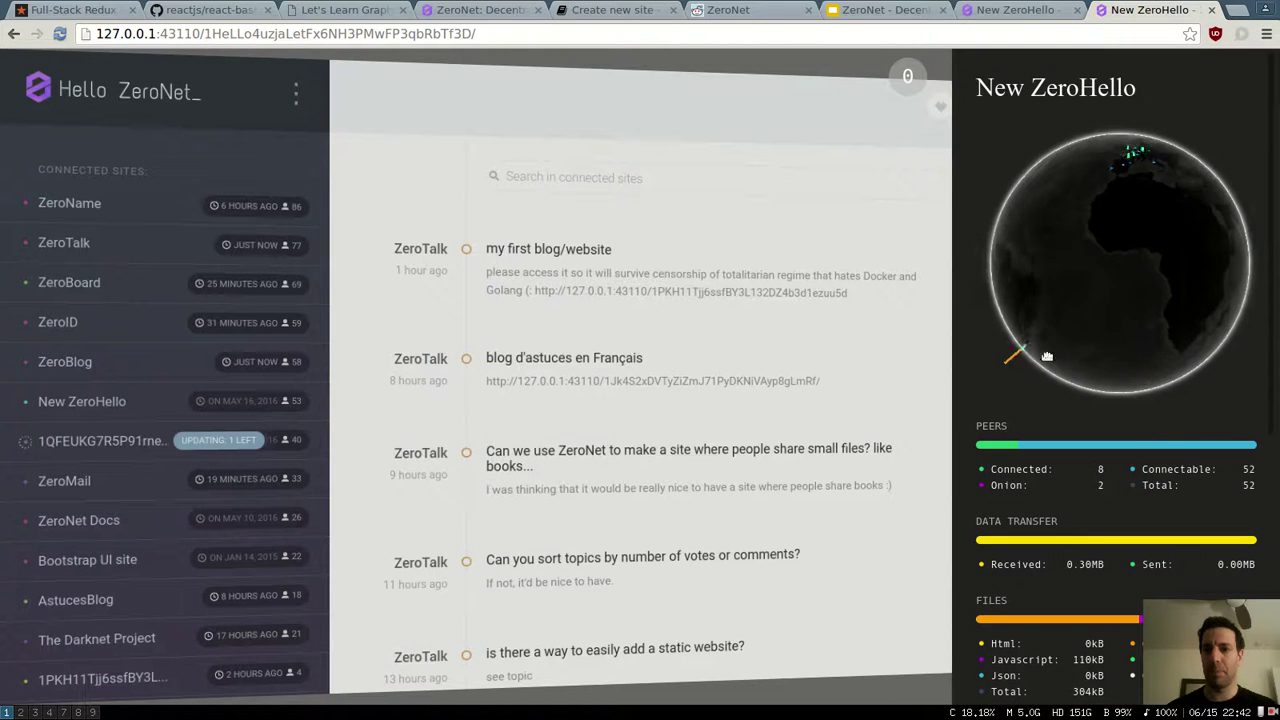
pyautogui.moveTo(1138, 249)
pyautogui.mouseDown()
pyautogui.moveTo(1071, 206)
pyautogui.moveTo(1091, 268)
pyautogui.moveTo(1206, 200)
pyautogui.moveTo(1067, 320)
pyautogui.moveTo(1087, 298)
pyautogui.mouseUp()
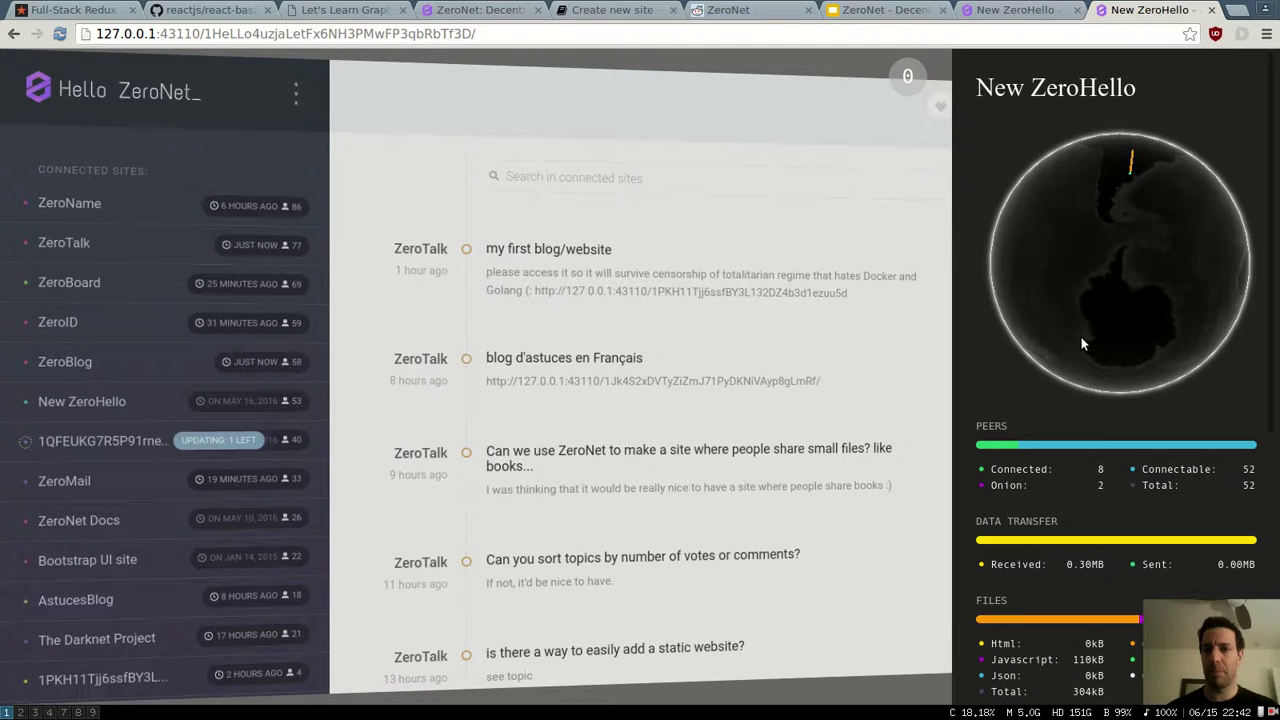
pyautogui.click(925, 85)
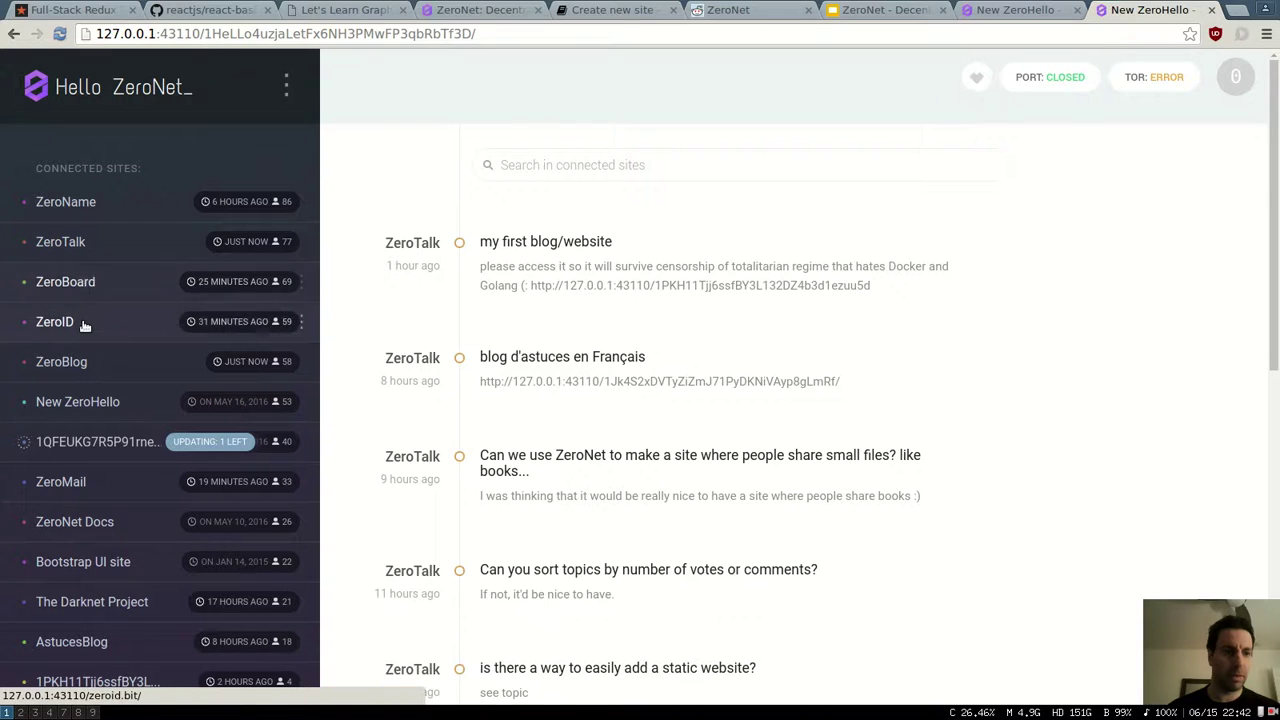
# Open ZeroMail and start a new message addressed to the first username suggested for the recipient's name
pyautogui.click(107, 471)
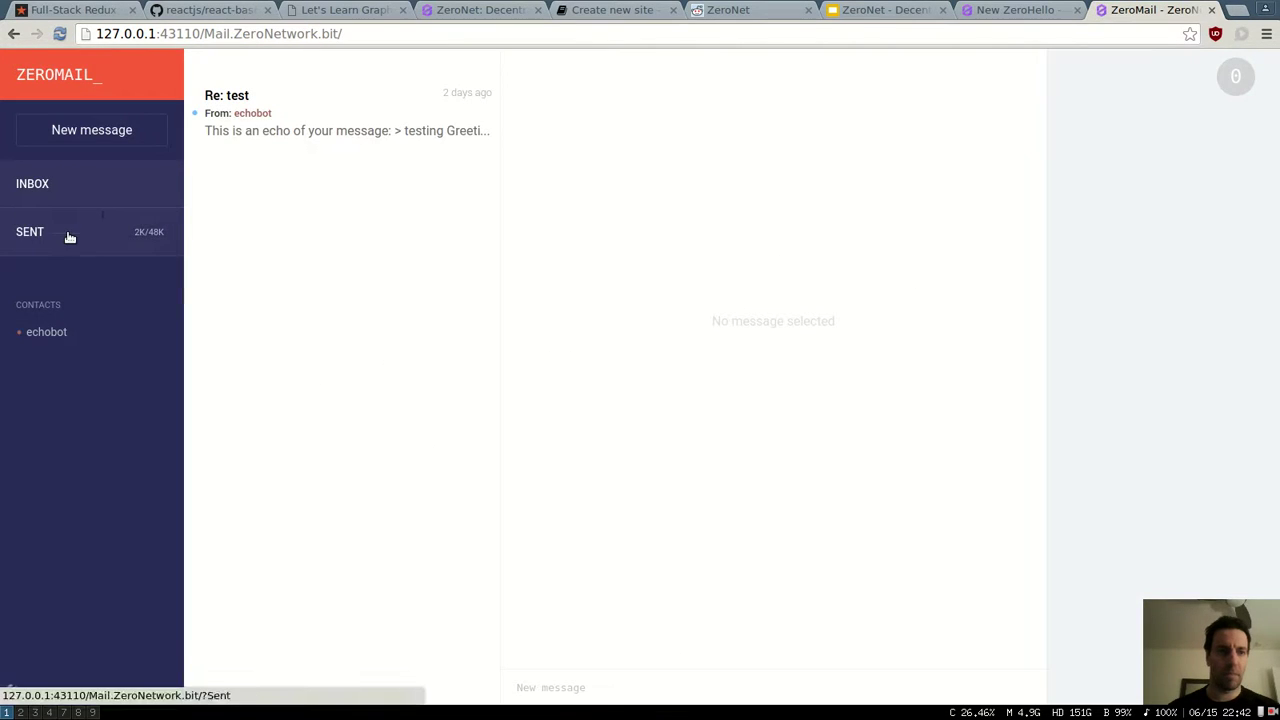
pyautogui.click(85, 140)
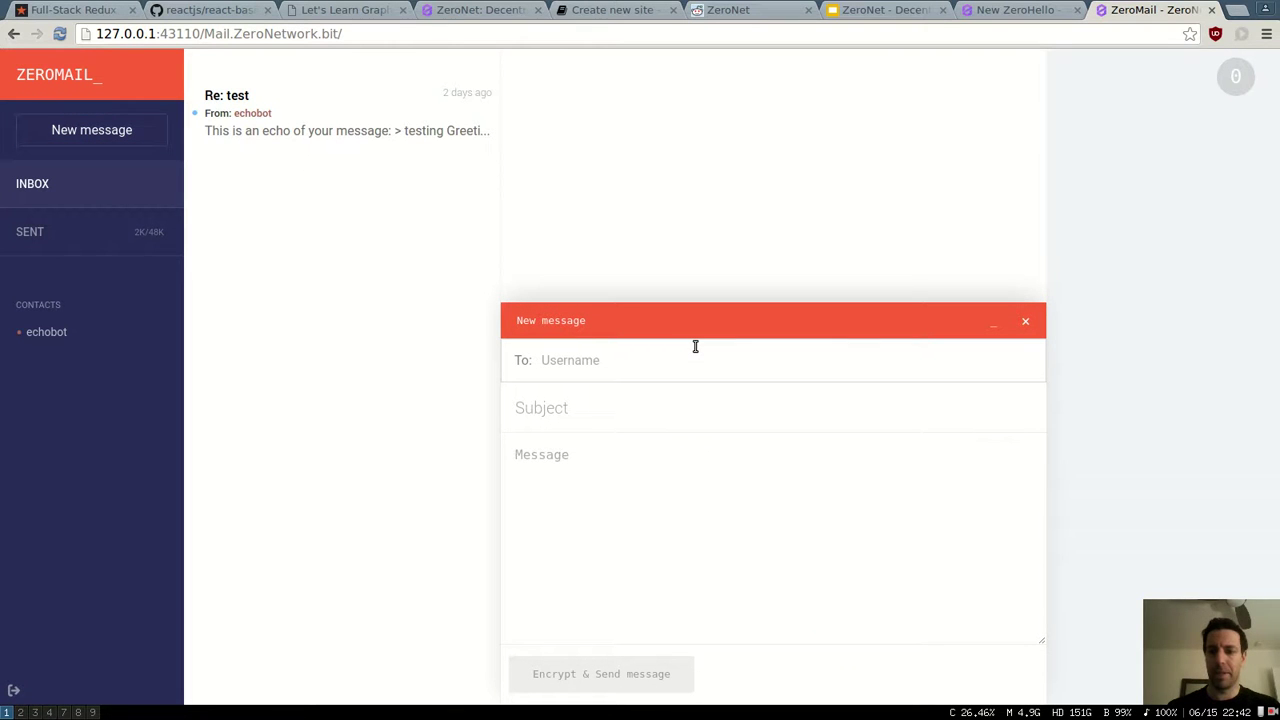
pyautogui.write('rami')
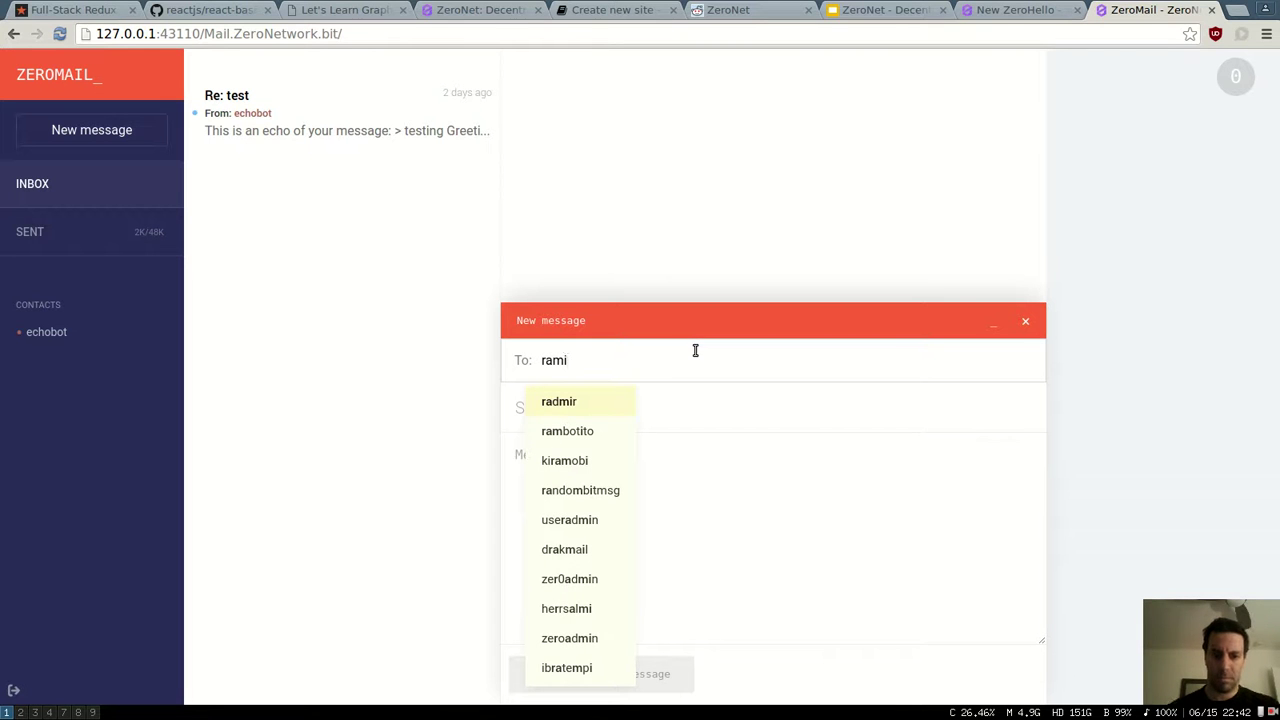
pyautogui.click(593, 410)
pyautogui.click(579, 411)
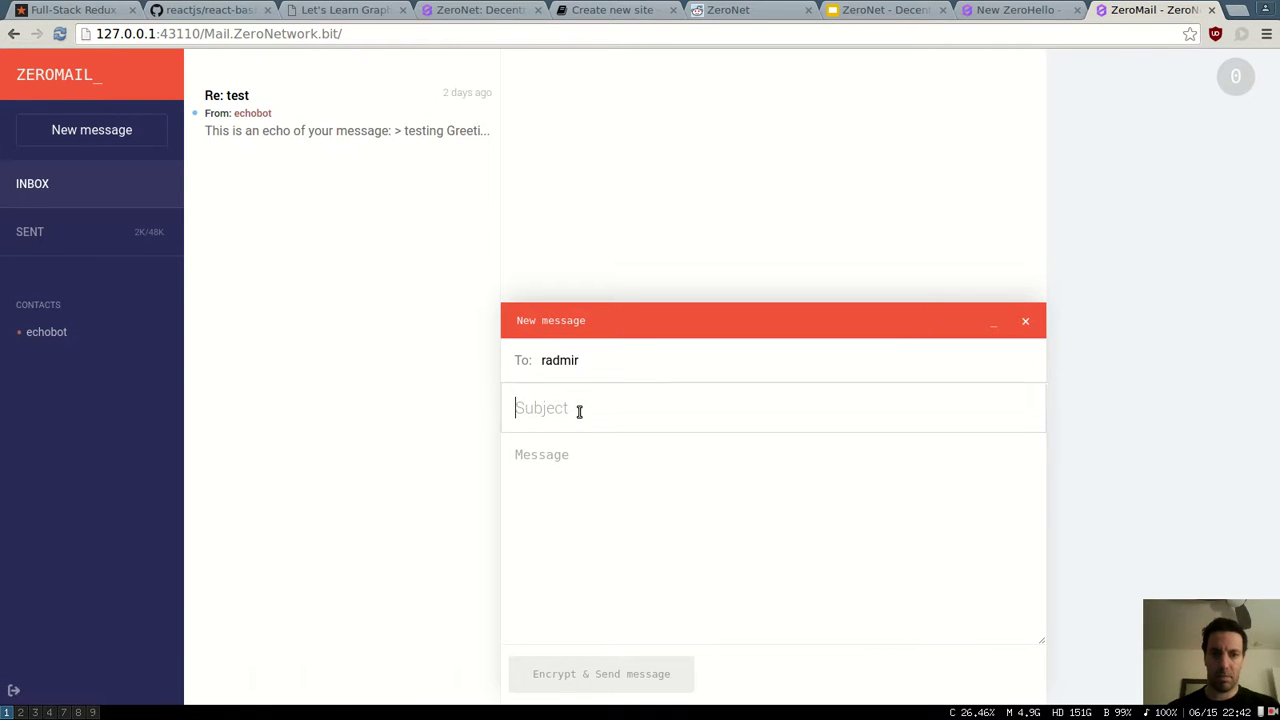
# Enter a greeting with the recipient's name as subject and "what's going on buddy" as message, and send it encrypted
pyautogui.write('hi rami')
pyautogui.press('Tab')
pyautogui.write('wha')
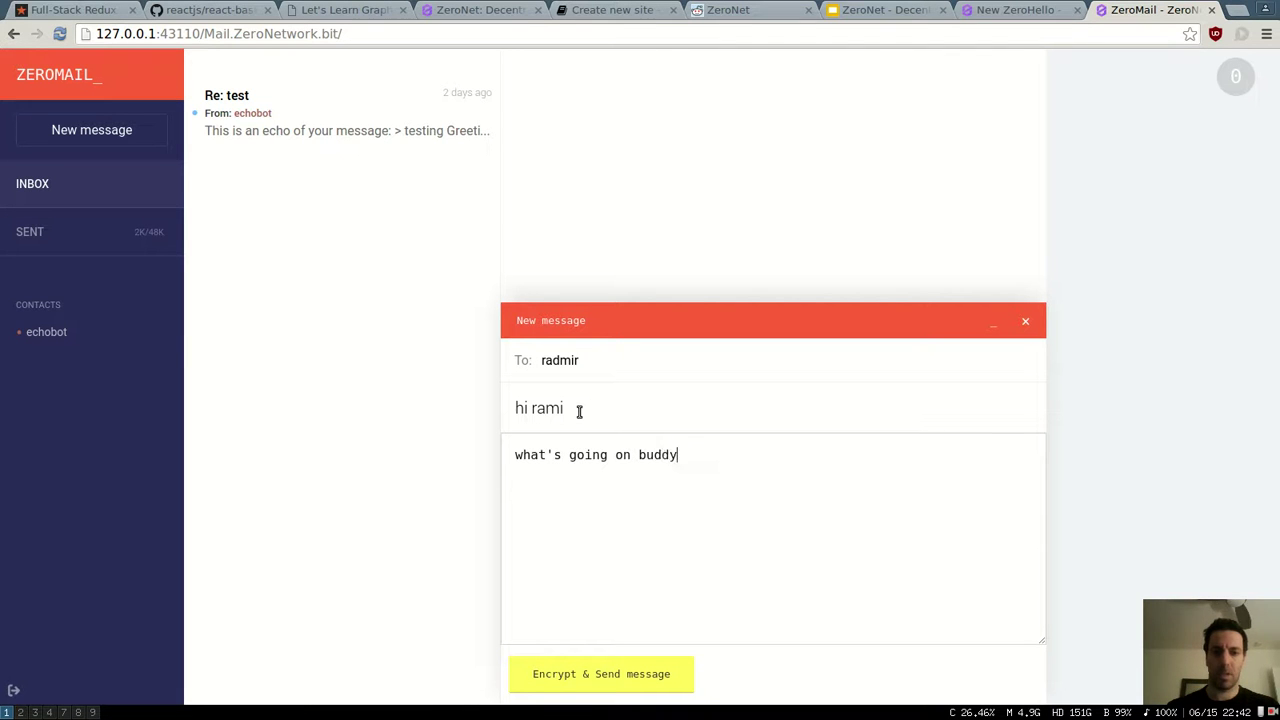
pyautogui.click(631, 676)
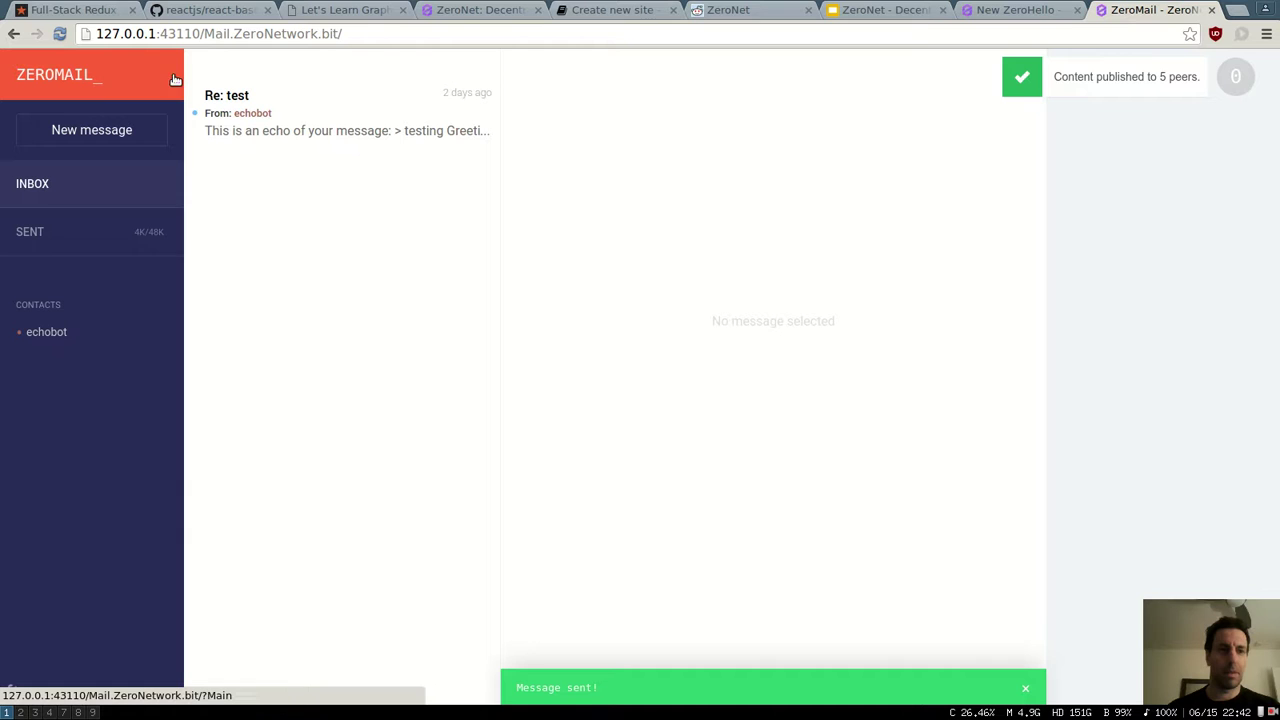
# Return to the ZeroHello home page and look through the list of connected and additional sites
pyautogui.click(1235, 77)
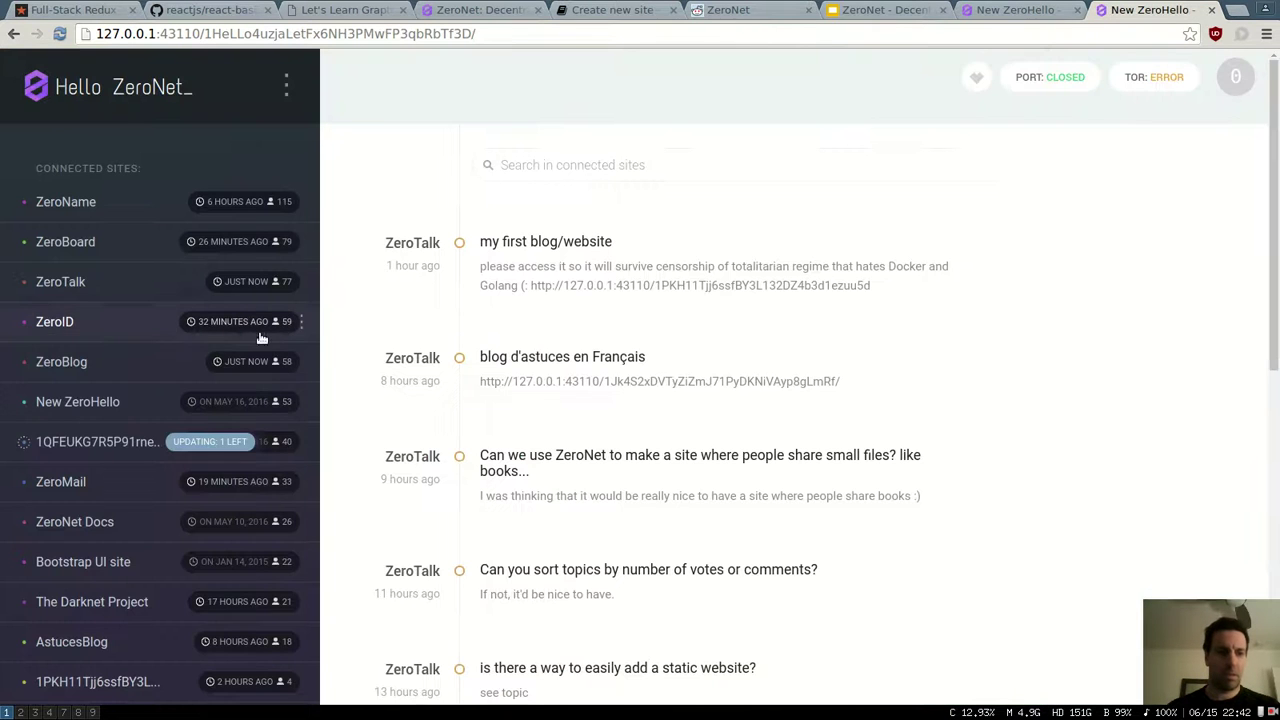
pyautogui.scroll(-5, 233, 352)
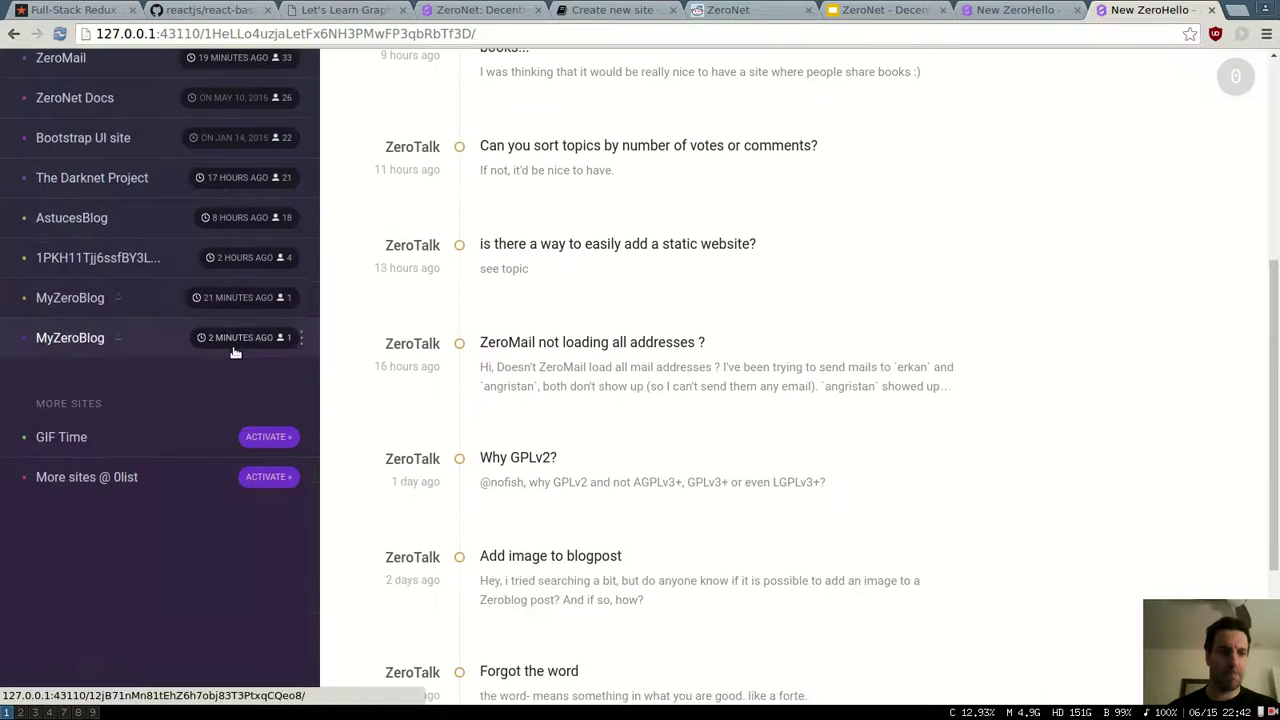
pyautogui.scroll(5, 233, 352)
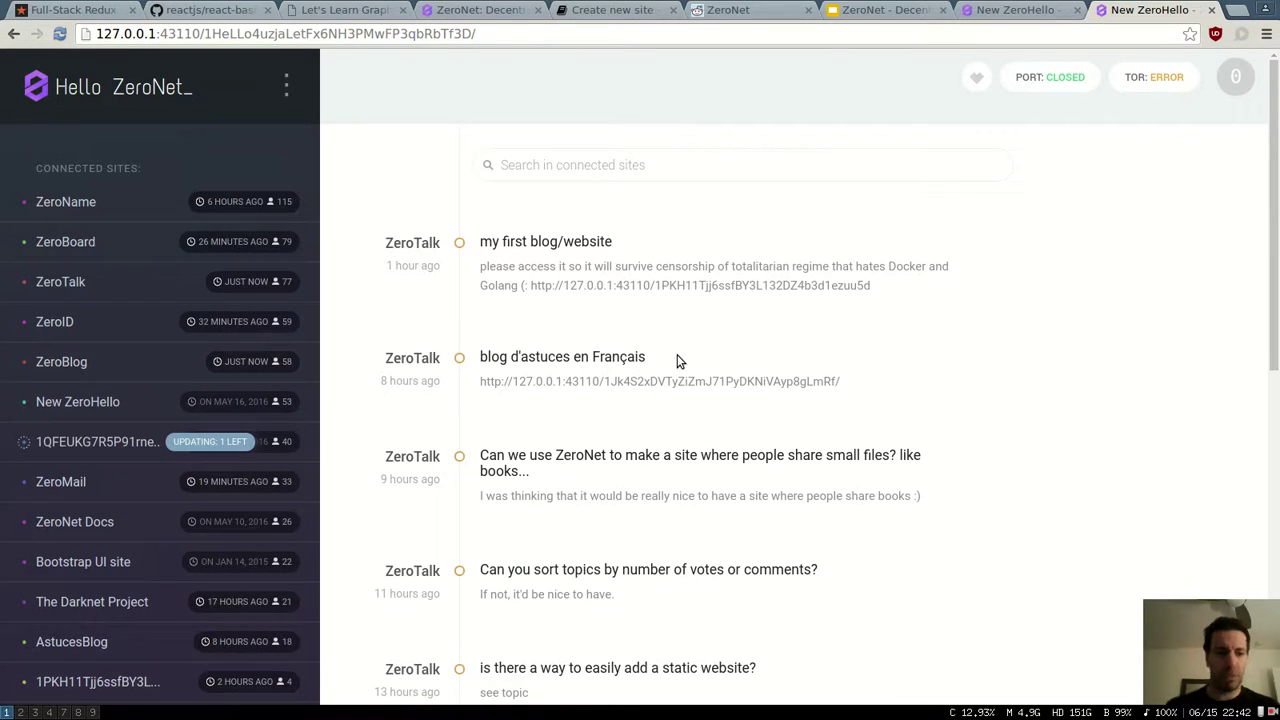
# Switch to the workspace with the readme open in Vim and review the ./ZeroNet.sh siteCreate command under "Create new website"
pyautogui.press('super+8')
pyautogui.press('super+7')
pyautogui.press('super+6')
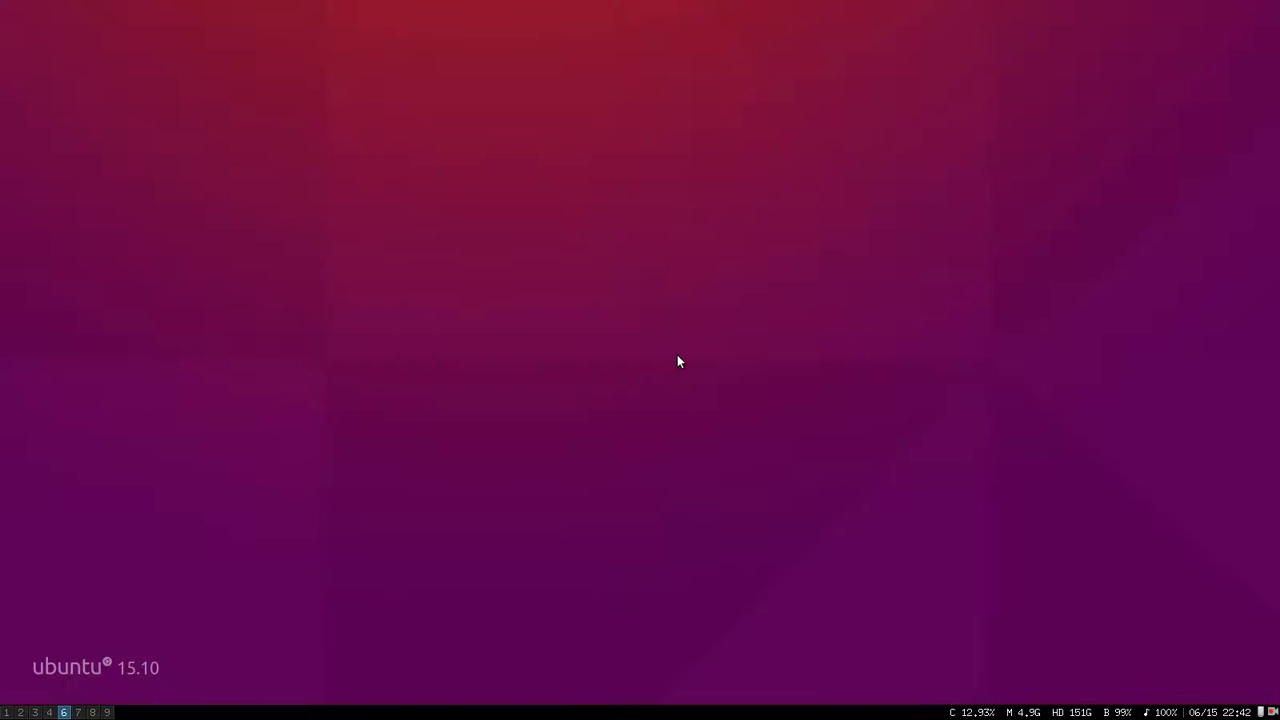
pyautogui.press('super+4')
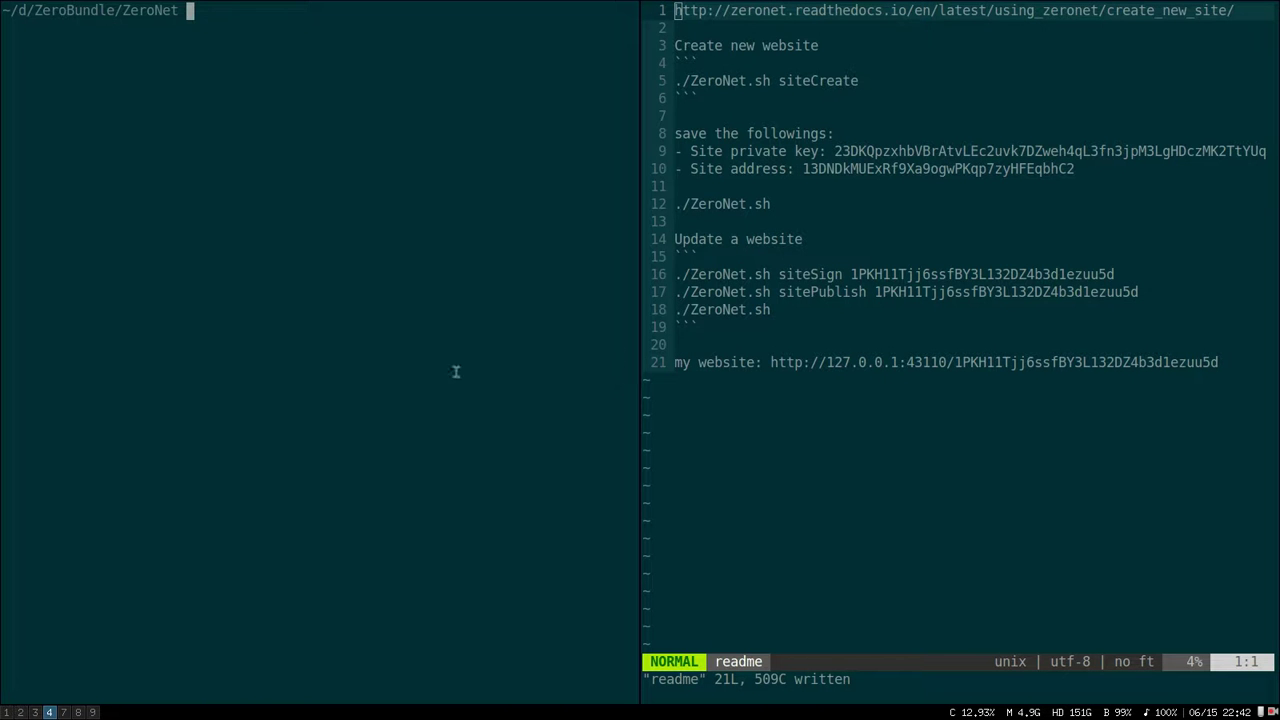
pyautogui.press('j')
pyautogui.press('j')
pyautogui.press('j')
pyautogui.press('j')
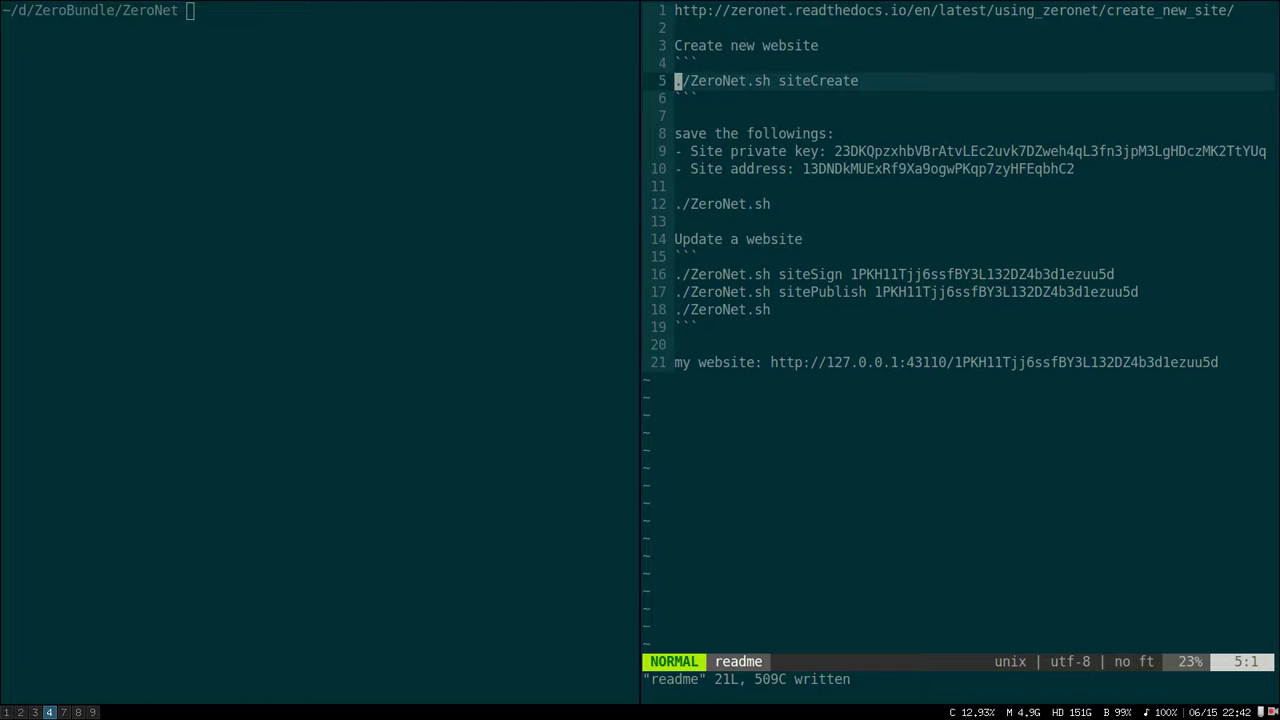
pyautogui.press('k')
pyautogui.press('j')
pyautogui.press('l')
pyautogui.press('e')
pyautogui.press('$')
pyautogui.press('h')
pyautogui.press('h')
pyautogui.press('h')
pyautogui.press('h')
pyautogui.press('$')
pyautogui.press('h')
pyautogui.press('h')
pyautogui.press('b')
pyautogui.press('0')
pyautogui.press('j')
pyautogui.press('j')
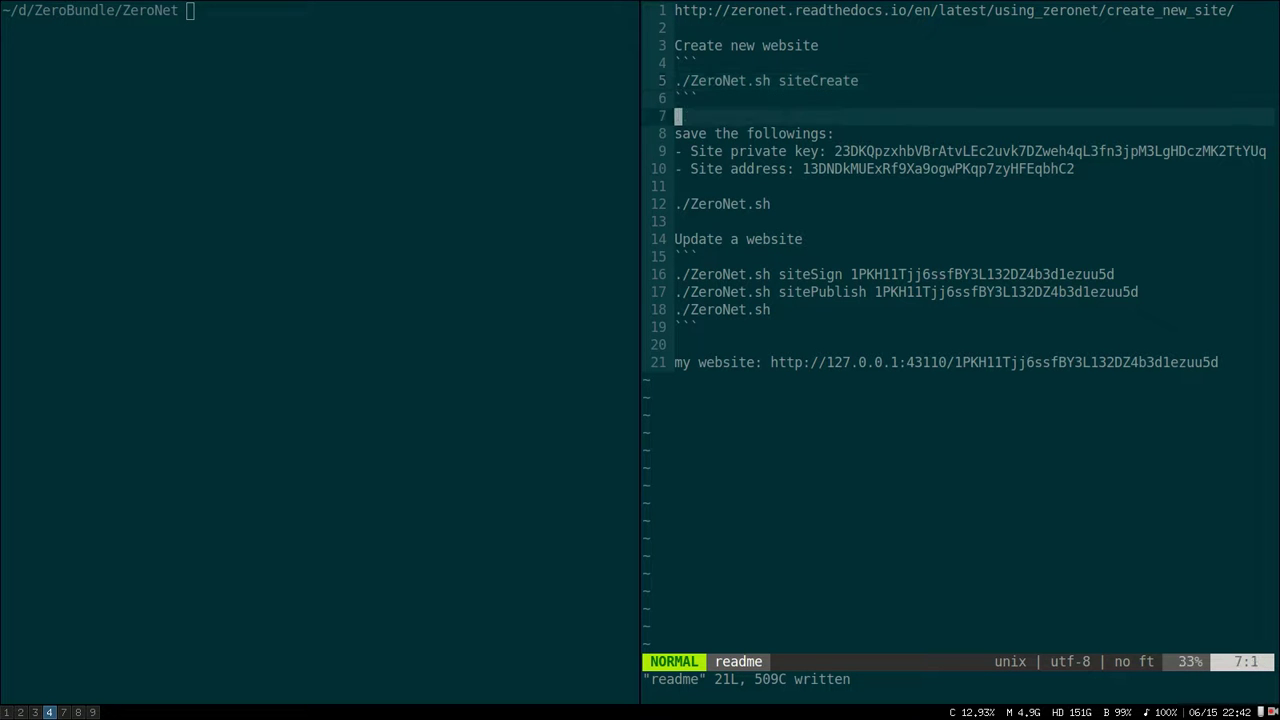
# Examine the site private key line in the readme's list of values to save
pyautogui.press('j')
pyautogui.press('j')
pyautogui.press('w')
pyautogui.press('w')
pyautogui.press('w')
pyautogui.press('l')
pyautogui.press('l')
pyautogui.press('l')
pyautogui.press('l')
pyautogui.press('l')
pyautogui.press('l')
pyautogui.press('l')
pyautogui.press('l')
pyautogui.press('l')
pyautogui.press('l')
pyautogui.press('l')
pyautogui.press('l')
pyautogui.press('l')
pyautogui.press('l')
pyautogui.press('l')
pyautogui.press('l')
pyautogui.press('l')
pyautogui.press('l')
pyautogui.press('l')
pyautogui.press('l')
pyautogui.press('h')
pyautogui.press('h')
pyautogui.press('h')
pyautogui.press('h')
pyautogui.press('h')
pyautogui.press('h')
pyautogui.press('h')
pyautogui.press('h')
pyautogui.press('h')
pyautogui.press('h')
pyautogui.press('h')
pyautogui.press('h')
pyautogui.press('h')
pyautogui.press('h')
pyautogui.press('h')
pyautogui.press('h')
pyautogui.press('h')
pyautogui.press('h')
pyautogui.press('h')
pyautogui.press('h')
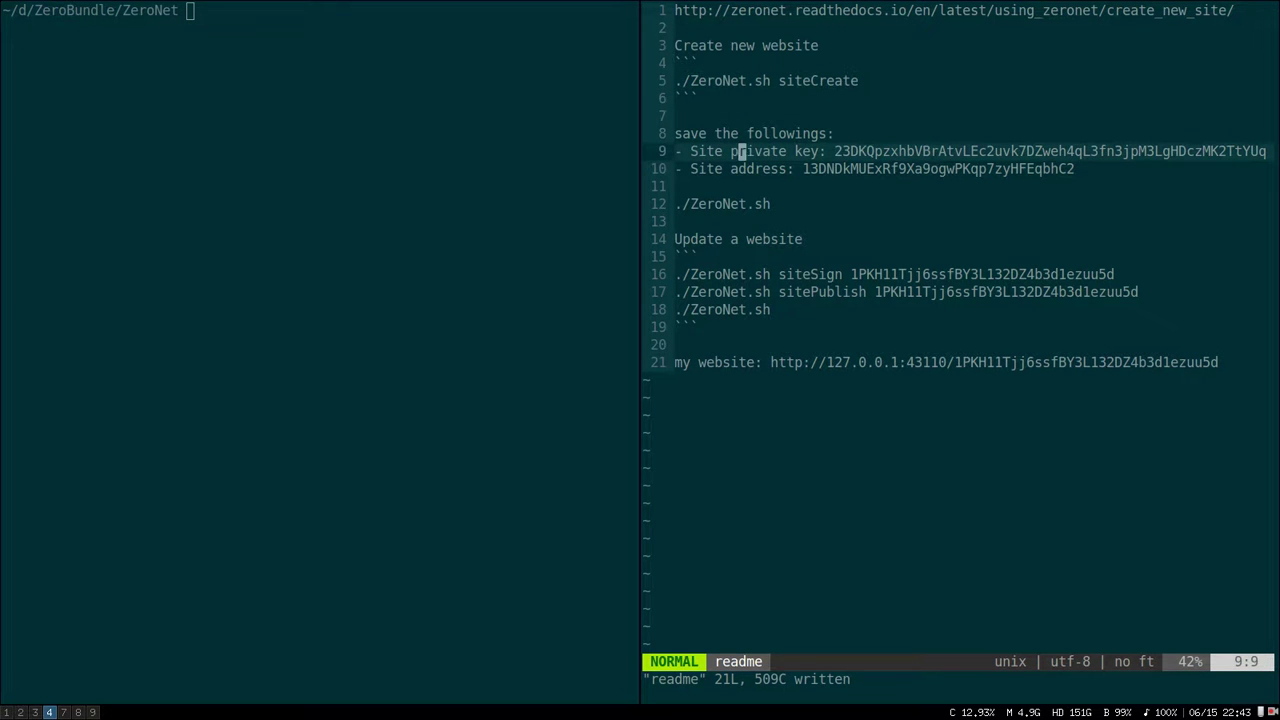
pyautogui.press('0')
pyautogui.press('V')
pyautogui.press('Escape')
# Examine the site address line below the private key in the readme
pyautogui.press('j')
pyautogui.press('e')
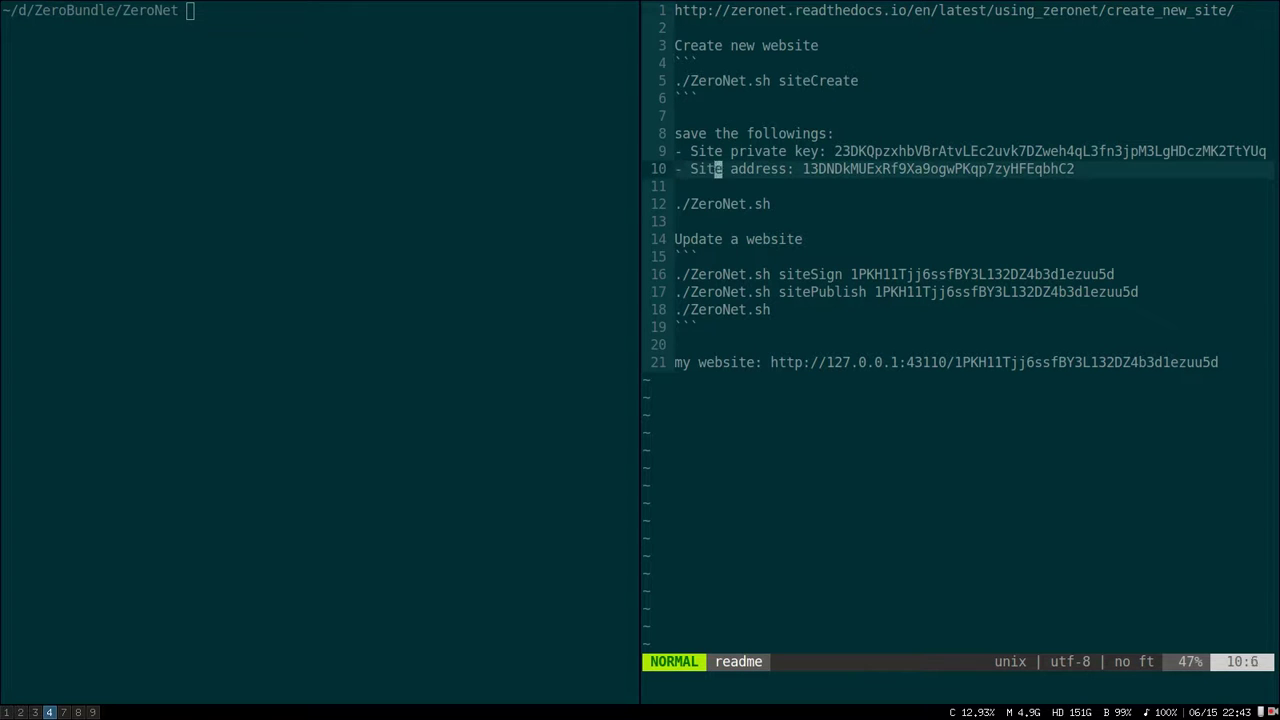
pyautogui.press('l')
pyautogui.press('l')
pyautogui.press('l')
pyautogui.press('l')
pyautogui.press('l')
pyautogui.press('l')
pyautogui.press('l')
pyautogui.press('l')
pyautogui.press('l')
pyautogui.press('l')
pyautogui.press('l')
pyautogui.press('l')
pyautogui.press('l')
pyautogui.press('l')
pyautogui.press('l')
pyautogui.press('l')
pyautogui.press('l')
pyautogui.press('l')
pyautogui.press('l')
pyautogui.press('l')
pyautogui.press('l')
pyautogui.press('l')
pyautogui.press('l')
pyautogui.press('l')
pyautogui.press('l')
pyautogui.press('l')
pyautogui.press('l')
pyautogui.press('l')
pyautogui.press('h')
pyautogui.press('h')
pyautogui.press('h')
pyautogui.press('h')
pyautogui.press('h')
pyautogui.press('h')
pyautogui.press('h')
pyautogui.press('h')
pyautogui.press('h')
pyautogui.press('h')
pyautogui.press('h')
pyautogui.press('h')
pyautogui.press('h')
pyautogui.press('h')
pyautogui.press('h')
pyautogui.press('h')
pyautogui.press('h')
pyautogui.press('h')
pyautogui.press('h')
pyautogui.press('h')
pyautogui.press('h')
pyautogui.press('h')
pyautogui.press('h')
pyautogui.press('h')
pyautogui.press('h')
pyautogui.press('h')
pyautogui.press('h')
pyautogui.press('h')
# Move on to the ./ZeroNet.sh siteSign command in the readme's "Update a website" section
pyautogui.press('j')
pyautogui.press('j')
pyautogui.press('j')
pyautogui.press('j')
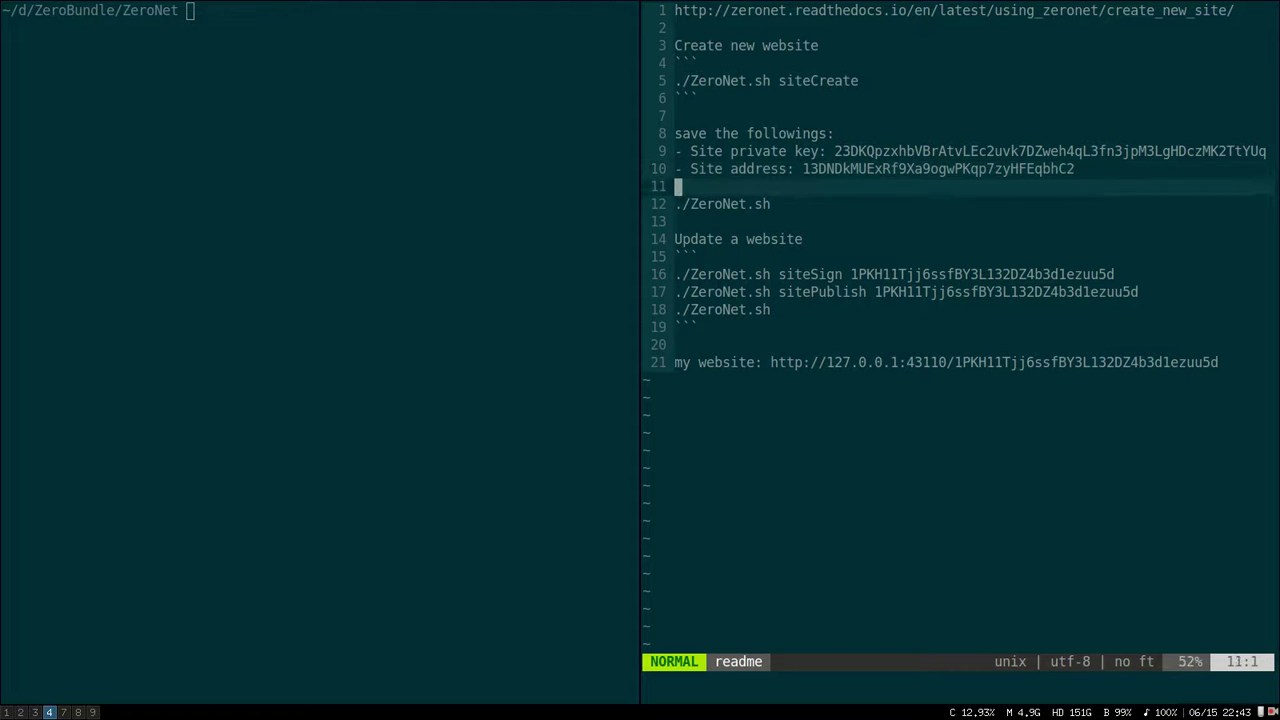
pyautogui.press('j')
pyautogui.press('j')
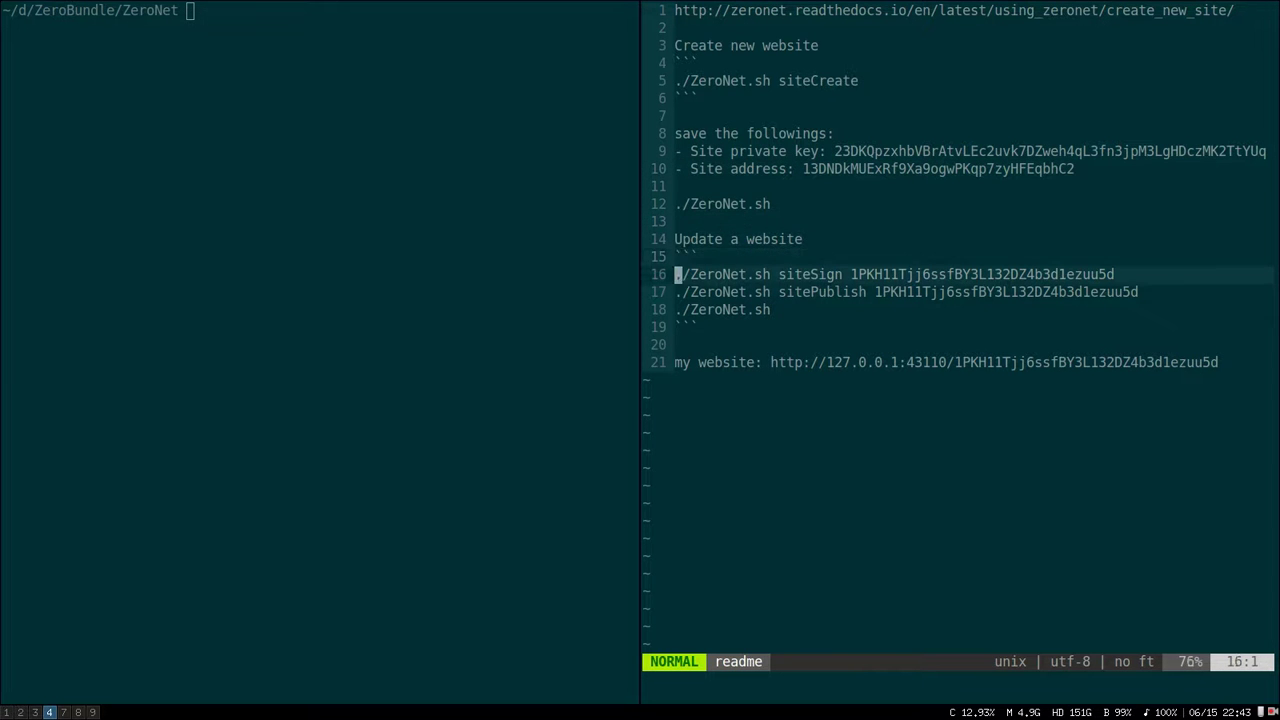
# Highlight the siteSign subcommand in the first command under "Update a website" to examine it
pyautogui.press('l')
pyautogui.press('l')
pyautogui.press('l')
pyautogui.press('l')
pyautogui.press('l')
pyautogui.press('l')
pyautogui.press('l')
pyautogui.press('l')
pyautogui.press('l')
pyautogui.press('l')
pyautogui.press('l')
pyautogui.press('l')
pyautogui.press('l')
pyautogui.press('l')
pyautogui.press('l')
pyautogui.press('l')
pyautogui.press('l')
pyautogui.press('l')
pyautogui.press('h')
pyautogui.press('h')
pyautogui.press('h')
pyautogui.press('h')
pyautogui.press('h')
pyautogui.press('h')
pyautogui.press('v')
pyautogui.press('l')
pyautogui.press('l')
pyautogui.press('l')
pyautogui.press('l')
pyautogui.press('l')
pyautogui.press('l')
pyautogui.press('l')
pyautogui.press('Escape')
# Examine the site address argument that follows siteSign in the readme's "Update a website" section
pyautogui.press('l')
pyautogui.press('l')
pyautogui.press('l')
pyautogui.press('l')
pyautogui.press('l')
pyautogui.press('l')
pyautogui.press('l')
pyautogui.press('l')
pyautogui.press('l')
pyautogui.press('l')
pyautogui.press('l')
pyautogui.press('l')
pyautogui.press('l')
pyautogui.press('l')
pyautogui.press('l')
pyautogui.press('l')
pyautogui.press('l')
pyautogui.press('l')
pyautogui.press('l')
pyautogui.press('l')
pyautogui.press('l')
pyautogui.press('l')
pyautogui.press('h')
pyautogui.press('h')
pyautogui.press('h')
pyautogui.press('h')
pyautogui.press('h')
pyautogui.press('h')
pyautogui.press('h')
pyautogui.press('h')
pyautogui.press('h')
pyautogui.press('h')
pyautogui.press('h')
pyautogui.press('h')
pyautogui.press('h')
pyautogui.press('h')
pyautogui.press('h')
pyautogui.press('h')
pyautogui.press('h')
pyautogui.press('h')
pyautogui.press('h')
pyautogui.press('h')
pyautogui.press('j')
pyautogui.press('k')
pyautogui.press('w')
pyautogui.press('e')
pyautogui.press('w')
pyautogui.press('w')
pyautogui.press('w')
pyautogui.press('w')
pyautogui.press('b')
pyautogui.press('b')
pyautogui.press('b')
# Examine the ./ZeroNet.sh sitePublish command with its site address argument, ending on the ./ZeroNet.sh line below it
pyautogui.press('j')
pyautogui.press('l')
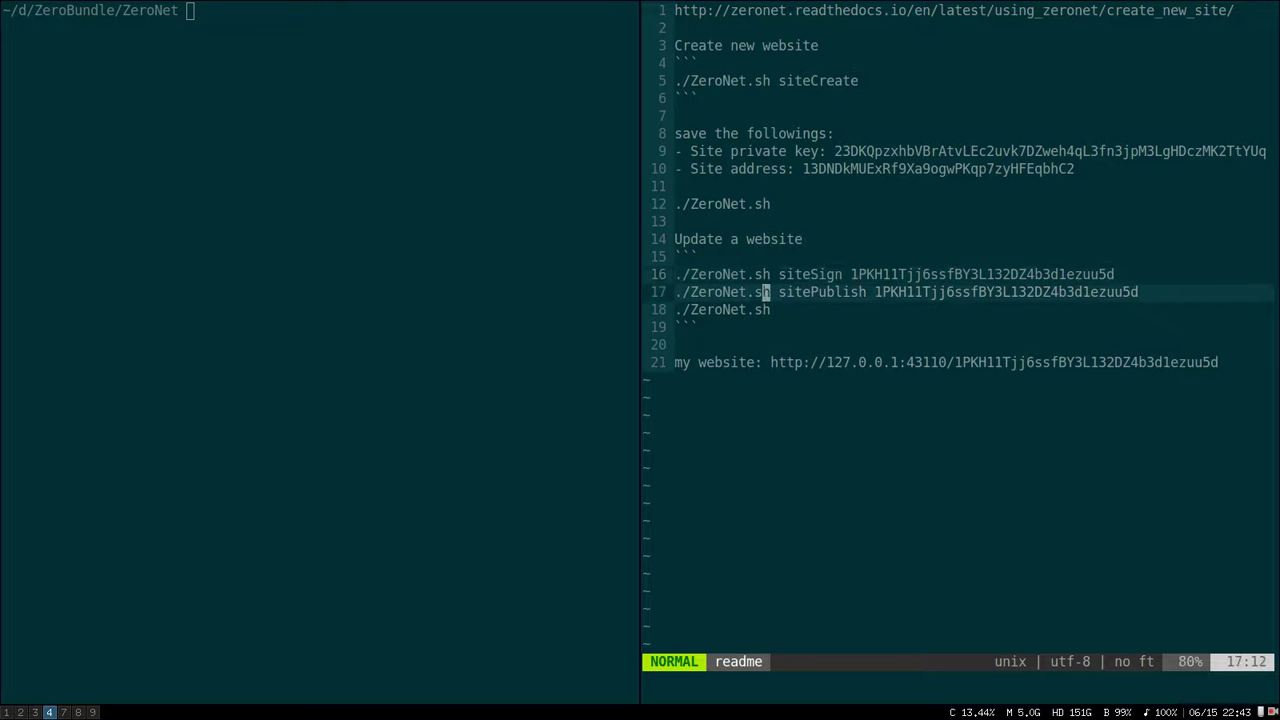
pyautogui.press('l')
pyautogui.press('l')
pyautogui.press('l')
pyautogui.press('l')
pyautogui.press('l')
pyautogui.press('l')
pyautogui.press('l')
pyautogui.press('l')
pyautogui.press('l')
pyautogui.press('h')
pyautogui.press('h')
pyautogui.press('h')
pyautogui.press('h')
pyautogui.press('h')
pyautogui.press('h')
pyautogui.press('l')
pyautogui.press('l')
pyautogui.press('l')
pyautogui.press('l')
pyautogui.press('l')
pyautogui.press('l')
pyautogui.press('l')
pyautogui.press('l')
pyautogui.press('l')
pyautogui.press('l')
pyautogui.press('l')
pyautogui.press('l')
pyautogui.press('l')
pyautogui.press('l')
pyautogui.press('l')
pyautogui.press('l')
pyautogui.press('l')
pyautogui.press('l')
pyautogui.press('l')
pyautogui.press('l')
pyautogui.press('l')
pyautogui.press('l')
pyautogui.press('l')
pyautogui.press('l')
pyautogui.press('l')
pyautogui.press('j')
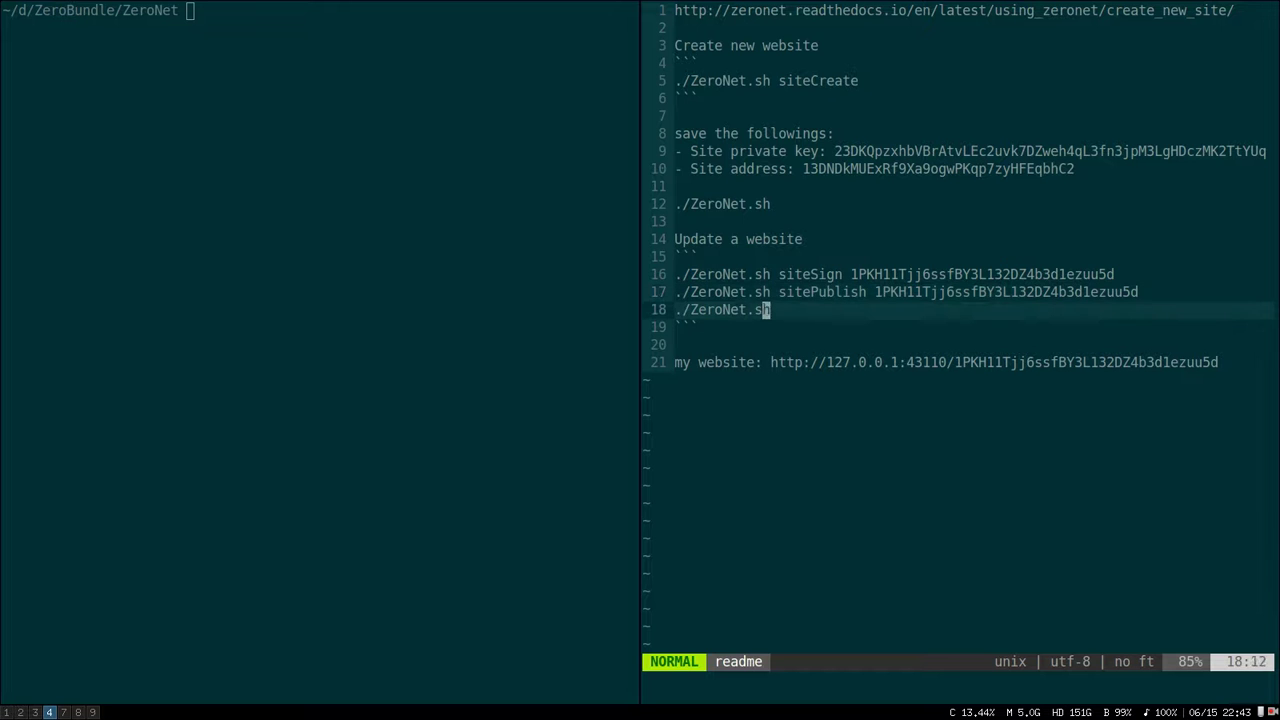
# Examine the final ./ZeroNet.sh command in the readme's "Update a website" section, ending on the blank line above the website link
pyautogui.press('h')
pyautogui.press('h')
pyautogui.press('h')
pyautogui.press('h')
pyautogui.press('h')
pyautogui.press('h')
pyautogui.press('h')
pyautogui.press('h')
pyautogui.press('h')
pyautogui.press('h')
pyautogui.press('h')
pyautogui.press('l')
pyautogui.press('l')
pyautogui.press('l')
pyautogui.press('l')
pyautogui.press('l')
pyautogui.press('l')
pyautogui.press('l')
pyautogui.press('l')
pyautogui.press('l')
pyautogui.press('l')
pyautogui.press('l')
pyautogui.press('h')
pyautogui.press('h')
pyautogui.press('h')
pyautogui.press('h')
pyautogui.press('h')
pyautogui.press('h')
pyautogui.press('h')
pyautogui.press('h')
pyautogui.press('h')
pyautogui.press('h')
pyautogui.press('h')
pyautogui.press('l')
pyautogui.press('l')
pyautogui.press('l')
pyautogui.press('l')
pyautogui.press('l')
pyautogui.press('l')
pyautogui.press('l')
pyautogui.press('l')
pyautogui.press('l')
pyautogui.press('l')
pyautogui.press('l')
pyautogui.press('h')
pyautogui.press('h')
pyautogui.press('h')
pyautogui.press('h')
pyautogui.press('h')
pyautogui.press('h')
pyautogui.press('h')
pyautogui.press('h')
pyautogui.press('h')
pyautogui.press('h')
pyautogui.press('h')
pyautogui.press('l')
pyautogui.press('l')
pyautogui.press('l')
pyautogui.press('l')
pyautogui.press('l')
pyautogui.press('l')
pyautogui.press('l')
pyautogui.press('l')
pyautogui.press('l')
pyautogui.press('j')
pyautogui.press('j')
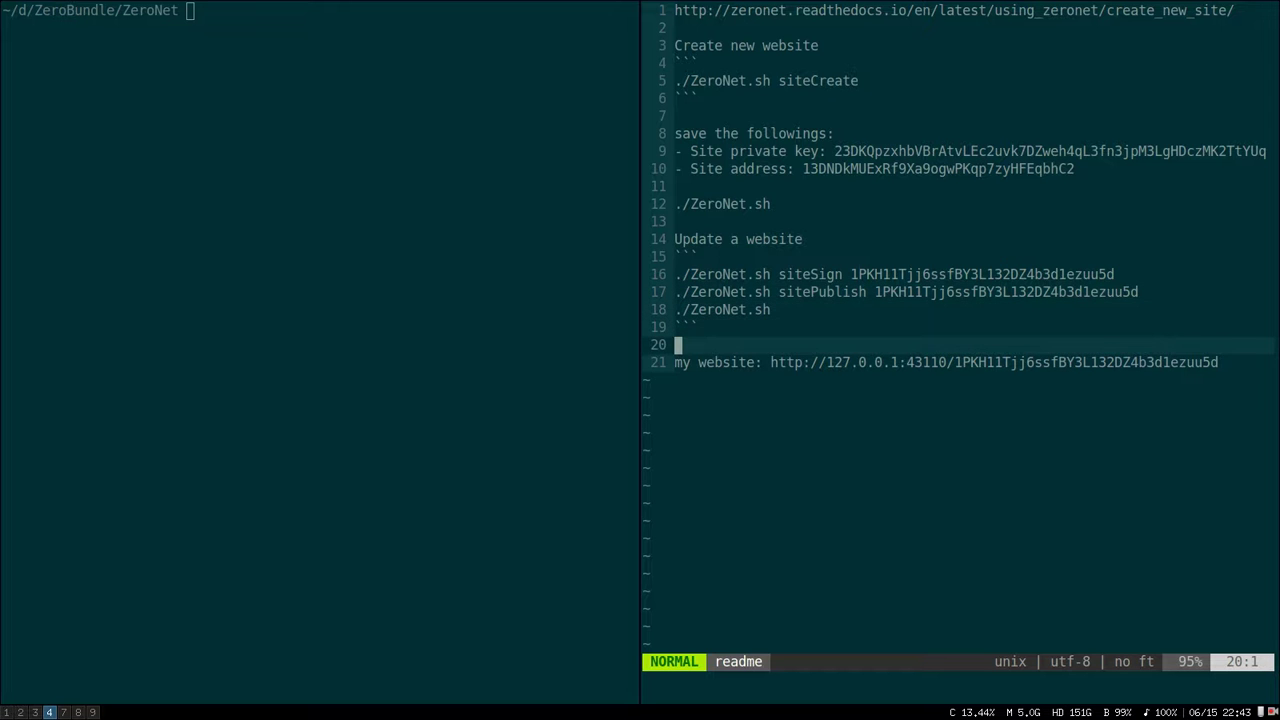
# In the terminal, list the ZeroNet folder, change into its data directory and list the site folders there
pyautogui.click(169, 71)
pyautogui.write('ls')
pyautogui.press('Return')
pyautogui.write('cd d')
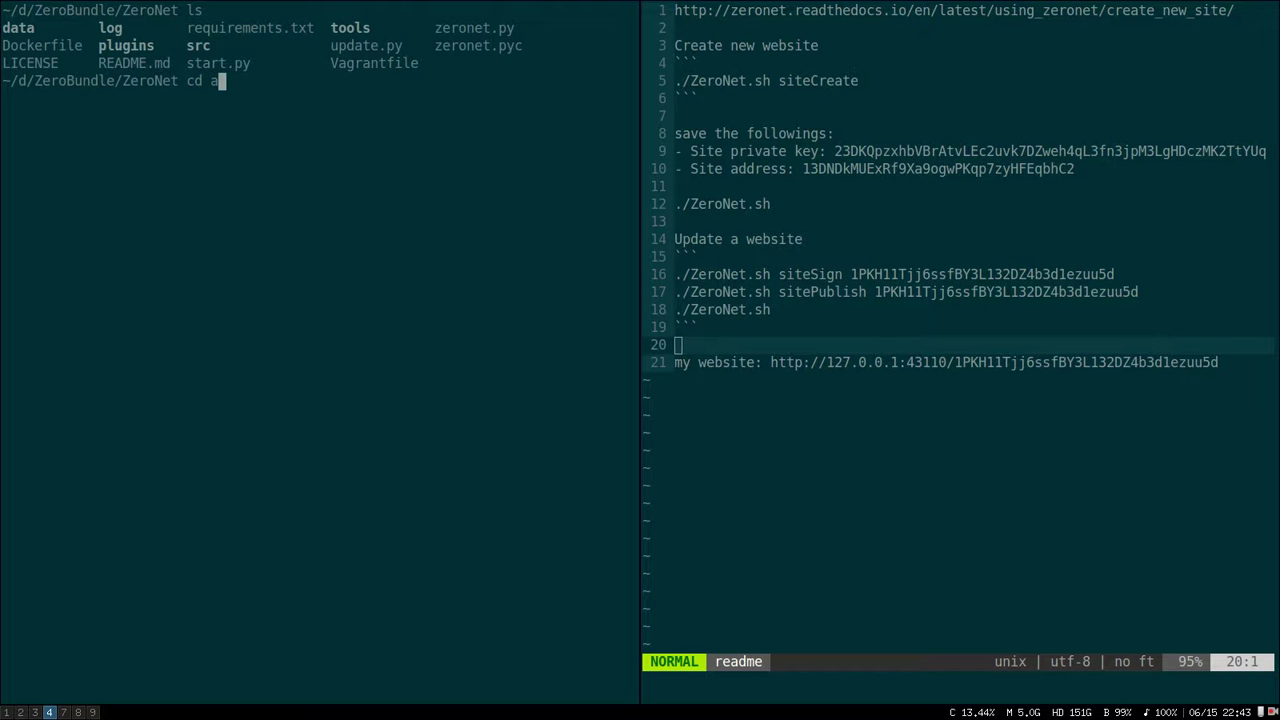
pyautogui.press('Tab')
pyautogui.press('Return')
pyautogui.write('ls')
pyautogui.press('Return')
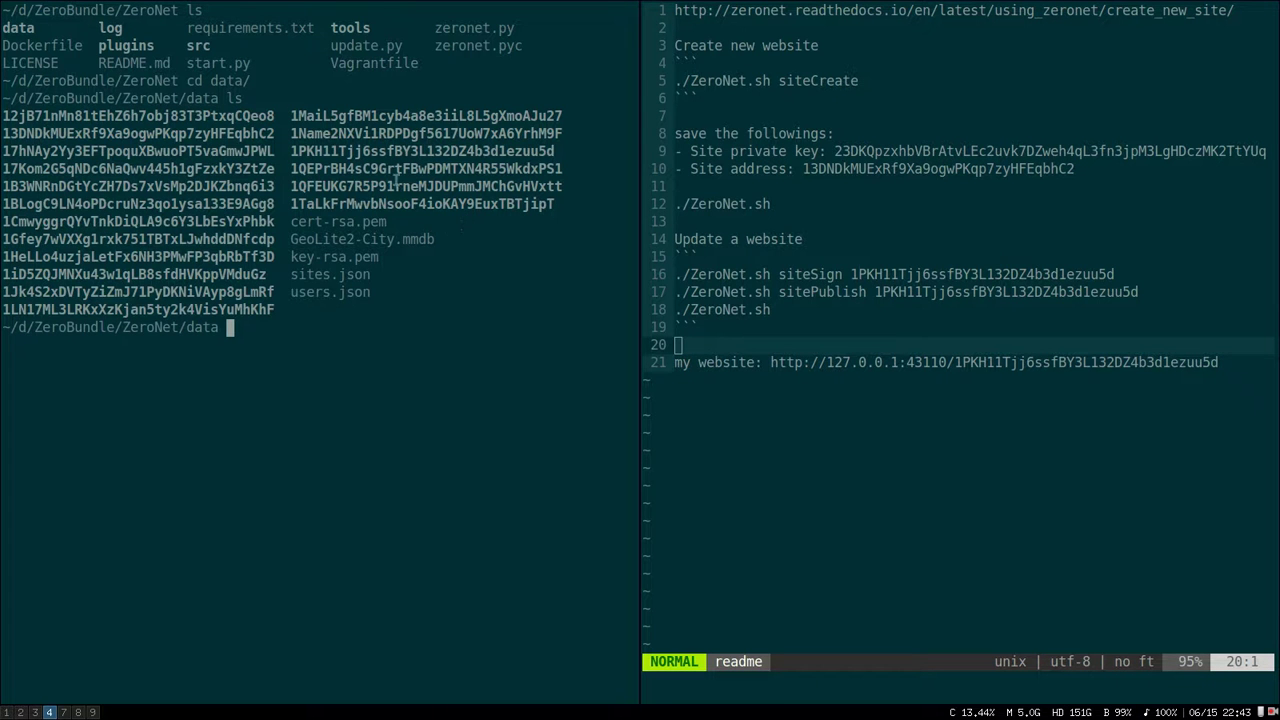
# Change into the site folder 1Gfey7wVXXg1rxk751TBTxLJwhddDNfcdp and list its files
pyautogui.write('cd 1G')
pyautogui.press('Tab')
pyautogui.press('Return')
pyautogui.write('ls')
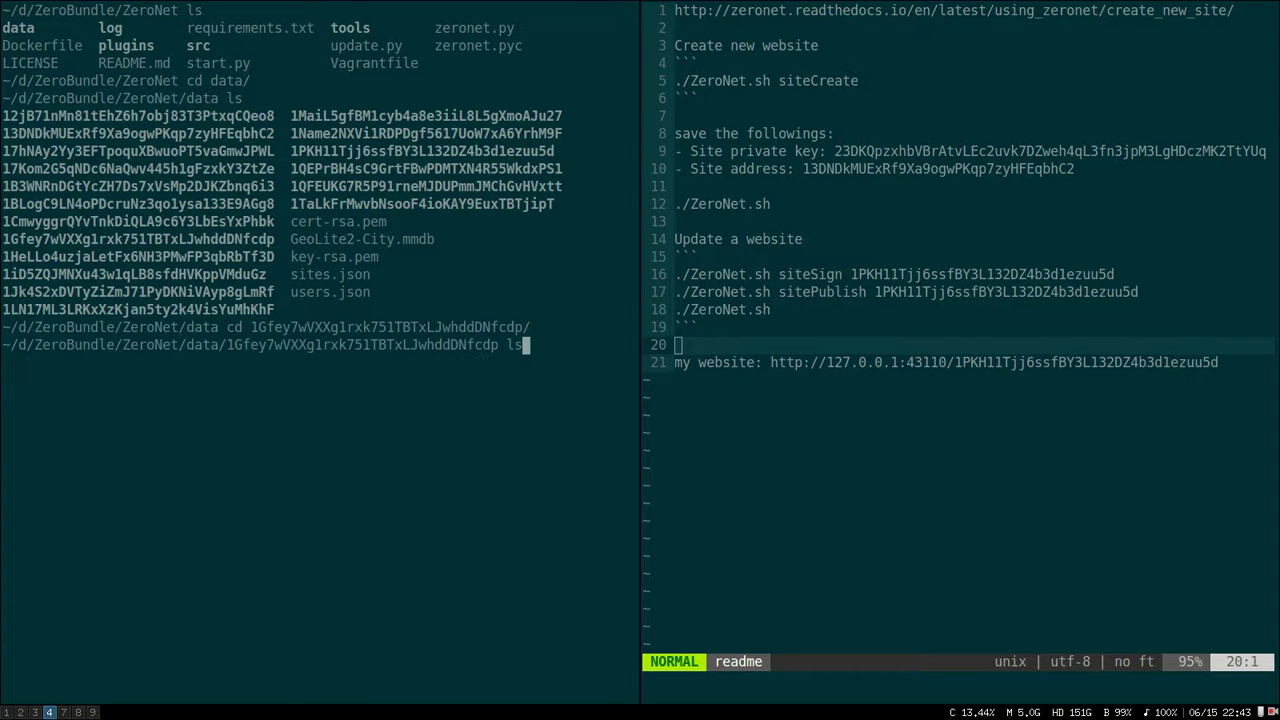
pyautogui.press('Return')
# View this site's index.html in vim through to its last line, quit without changes and return to the data directory
pyautogui.write('vim index.html')
pyautogui.press('Return')
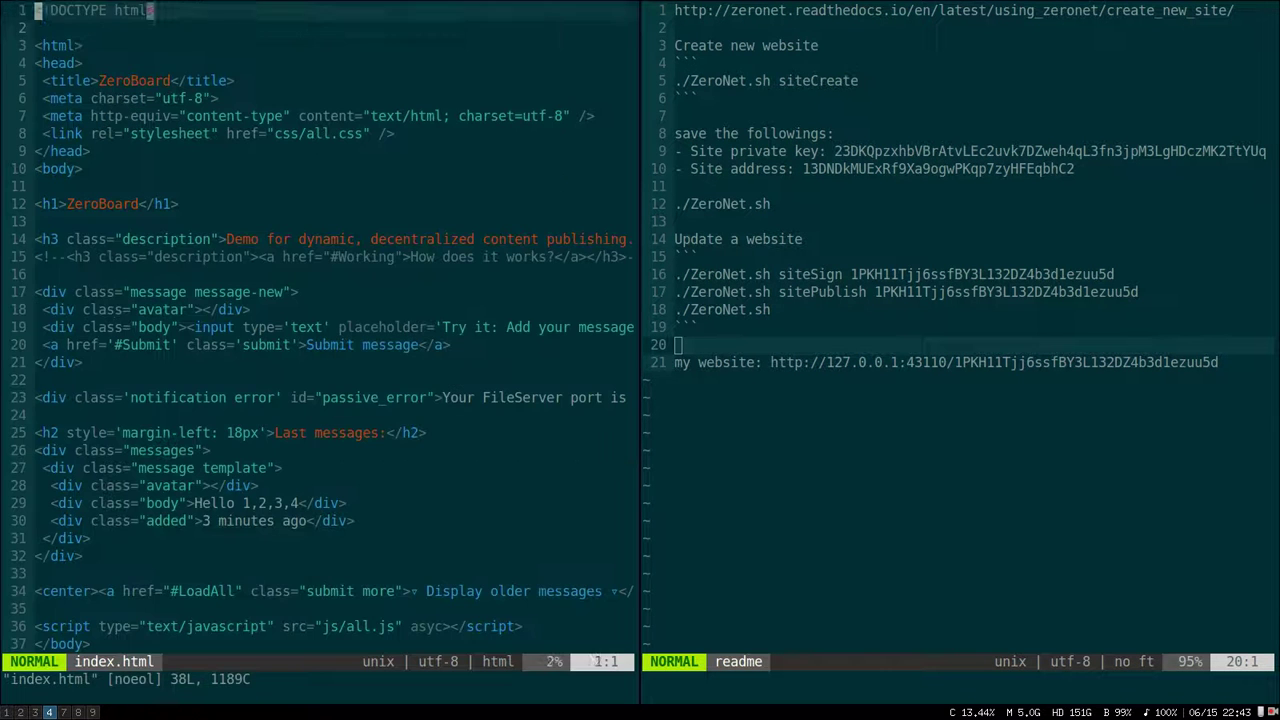
pyautogui.hotkey('shift', 'g')
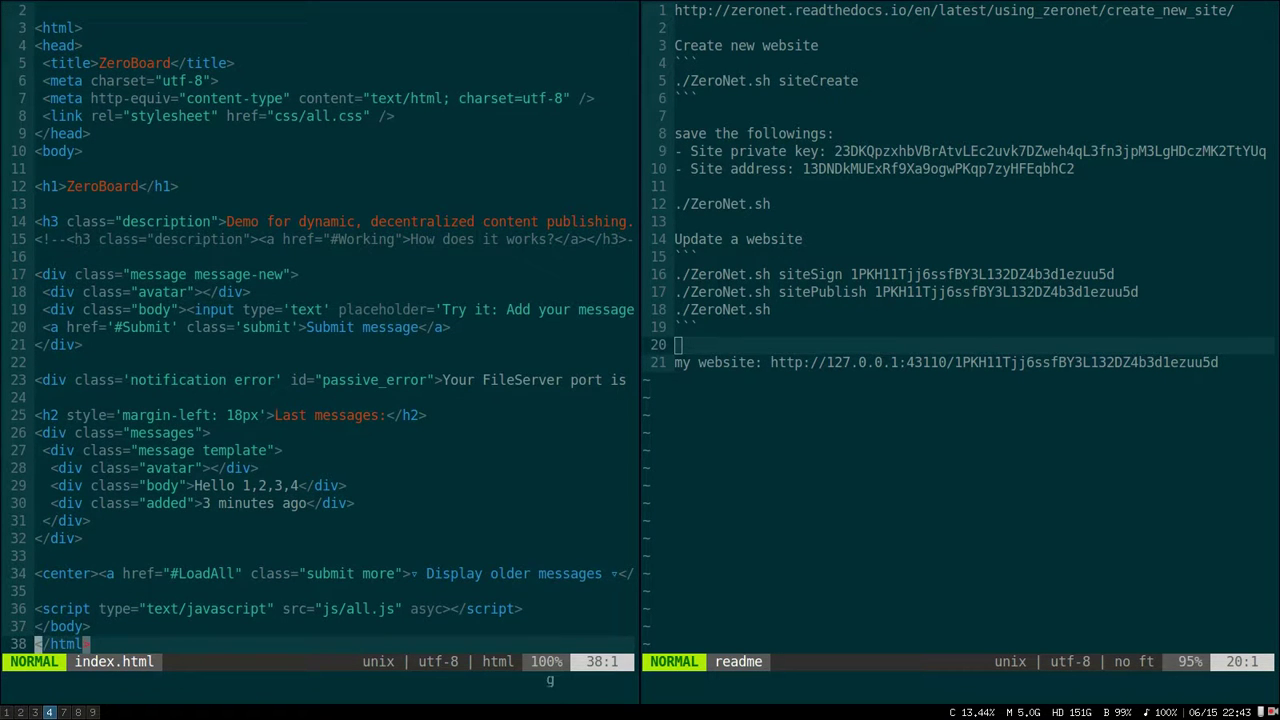
pyautogui.write('g:q')
pyautogui.press('Return')
pyautogui.write('cd ..')
pyautogui.press('Return')
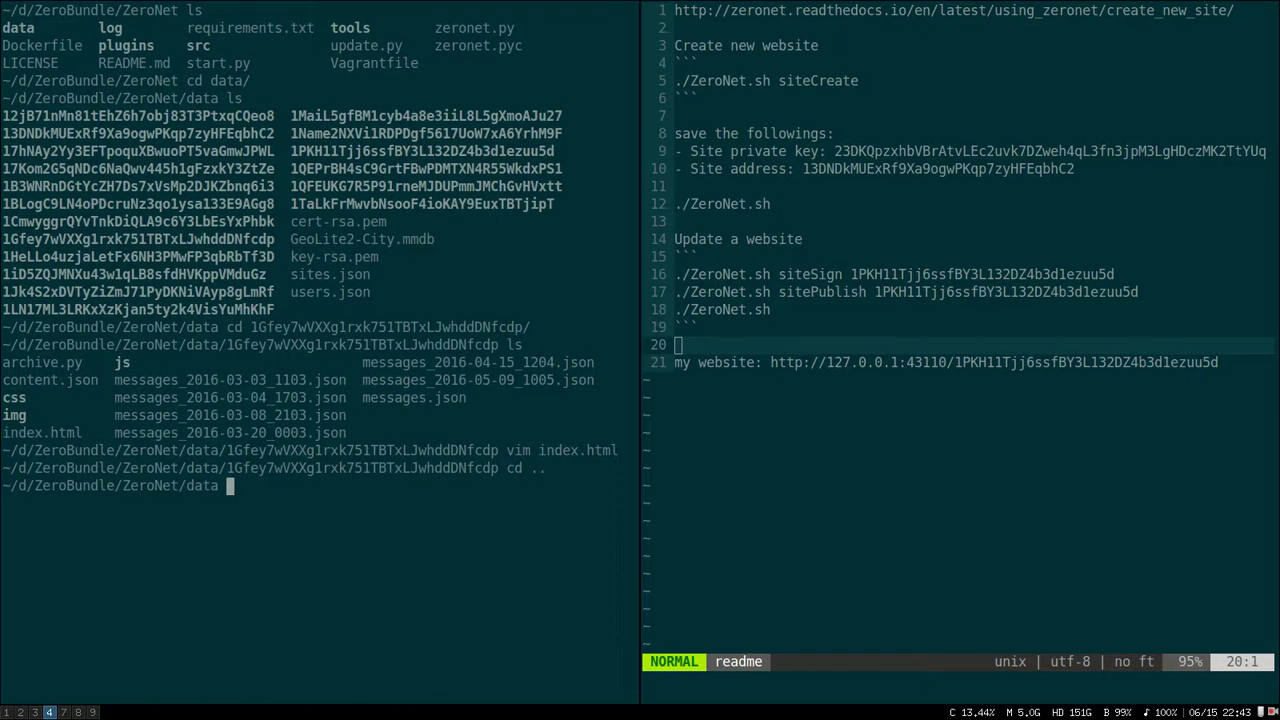
# List the data directory again, change into the site folder 12jB71nMn81tEhZ6h7obj83T3PtxqCQeo8 and list its files
pyautogui.write('ls')
pyautogui.press('Return')
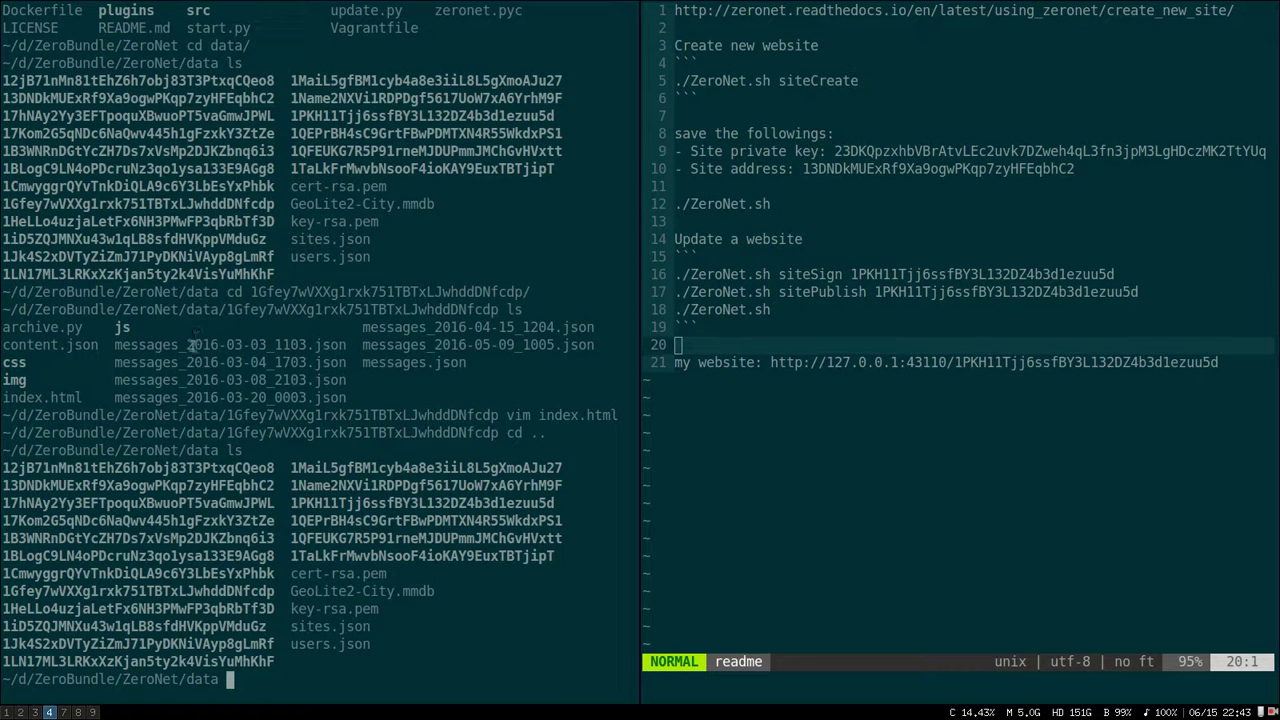
pyautogui.write('cd 12')
pyautogui.press('Tab')
pyautogui.press('Return')
pyautogui.write('ls')
pyautogui.press('Return')
# Open the ZeroBlog site's index.html in vim and look through its markup from the title down past the editbar section
pyautogui.write('vim index.html')
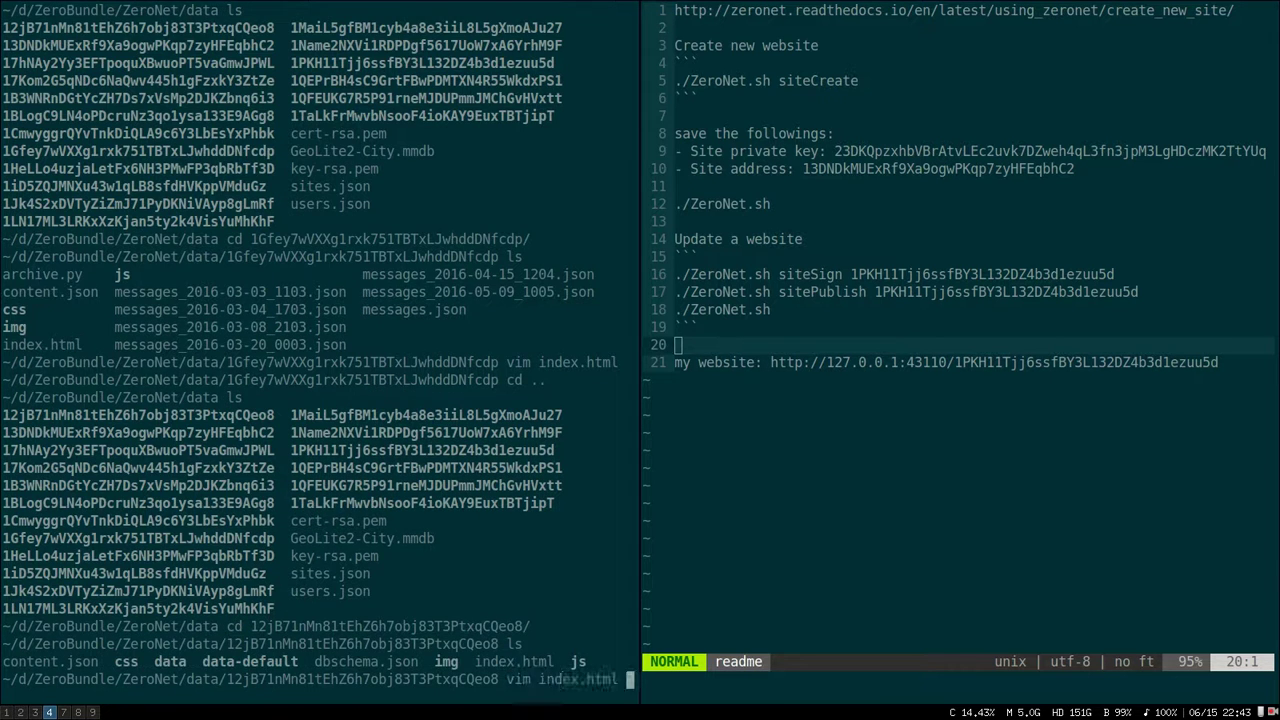
pyautogui.press('Return')
pyautogui.press('j')
pyautogui.press('j')
pyautogui.press('j')
pyautogui.press('j')
pyautogui.press('j')
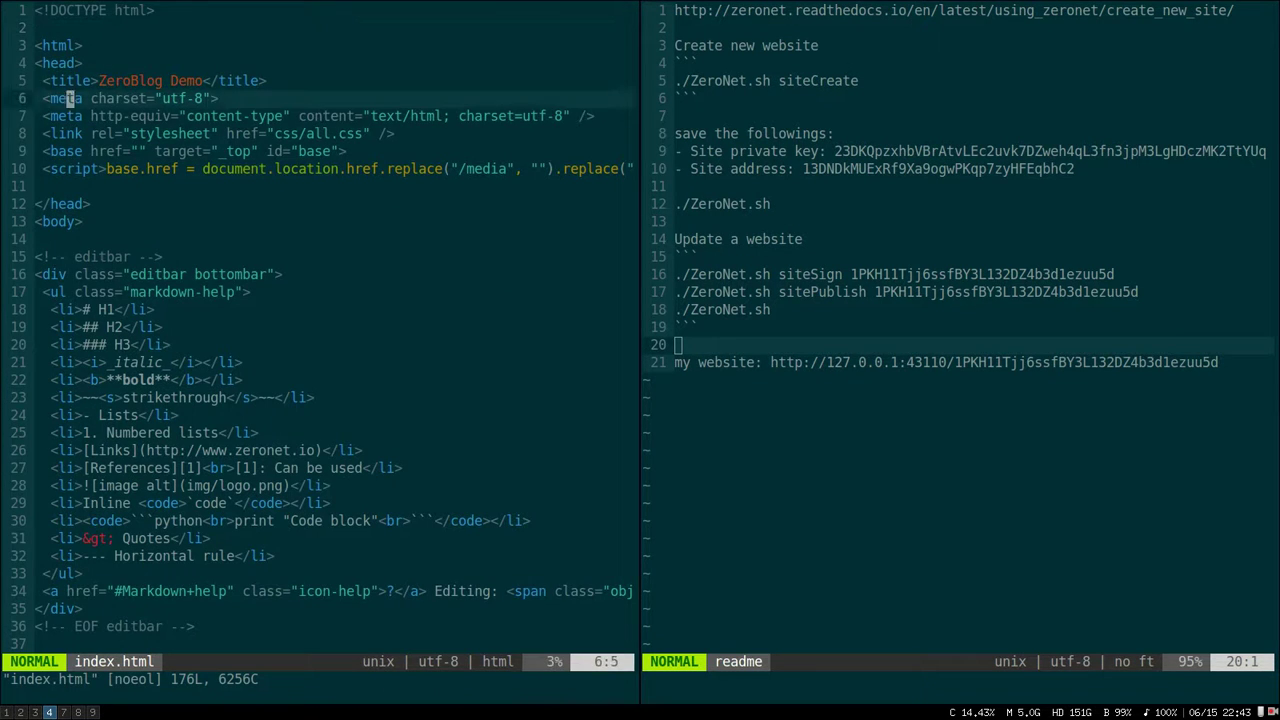
pyautogui.press('k')
pyautogui.press('w')
pyautogui.press('$')
pyautogui.press('b')
pyautogui.press('b')
pyautogui.press('0')
pyautogui.press('j')
pyautogui.press('j')
pyautogui.press('j')
pyautogui.press('j')
pyautogui.press('j')
pyautogui.press('j')
pyautogui.press('j')
pyautogui.press('j')
pyautogui.press('j')
pyautogui.press('j')
pyautogui.press('j')
pyautogui.press('j')
pyautogui.press('j')
pyautogui.press('j')
pyautogui.press('j')
pyautogui.press('j')
pyautogui.press('j')
pyautogui.press('j')
pyautogui.press('j')
pyautogui.press('j')
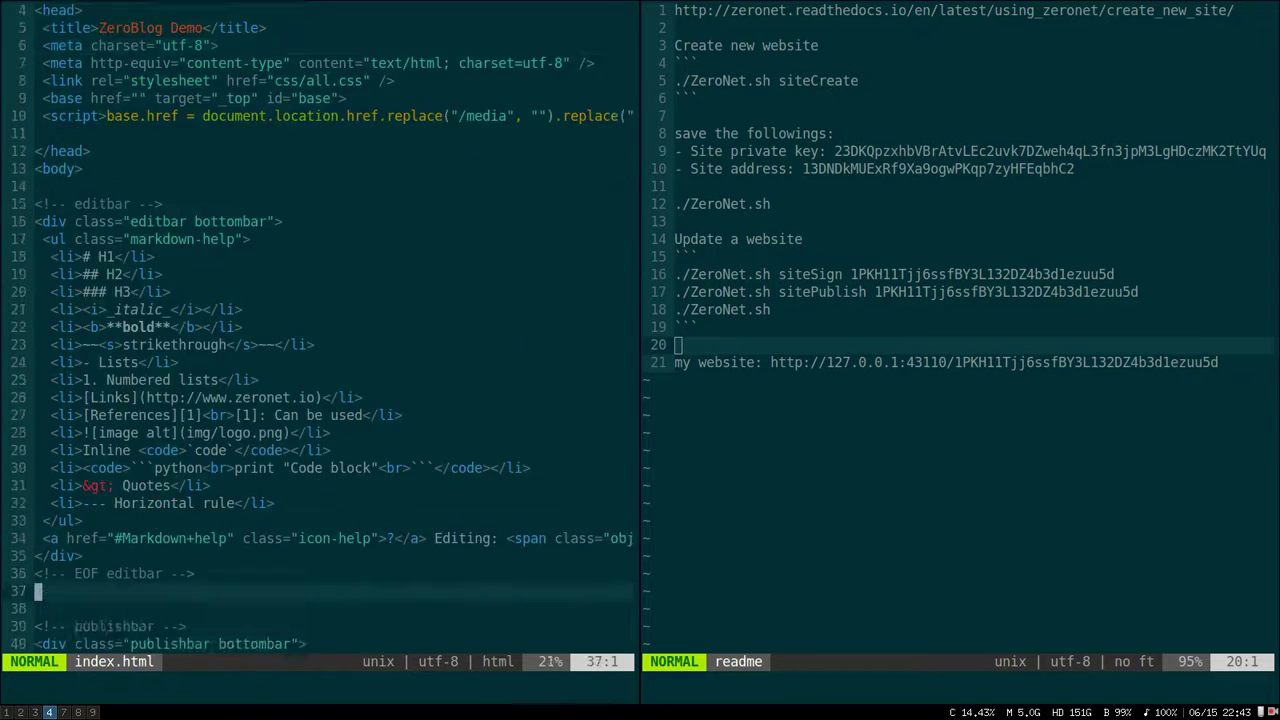
# Quit vim without changes and go back up to the data directory
pyautogui.write(':qa')
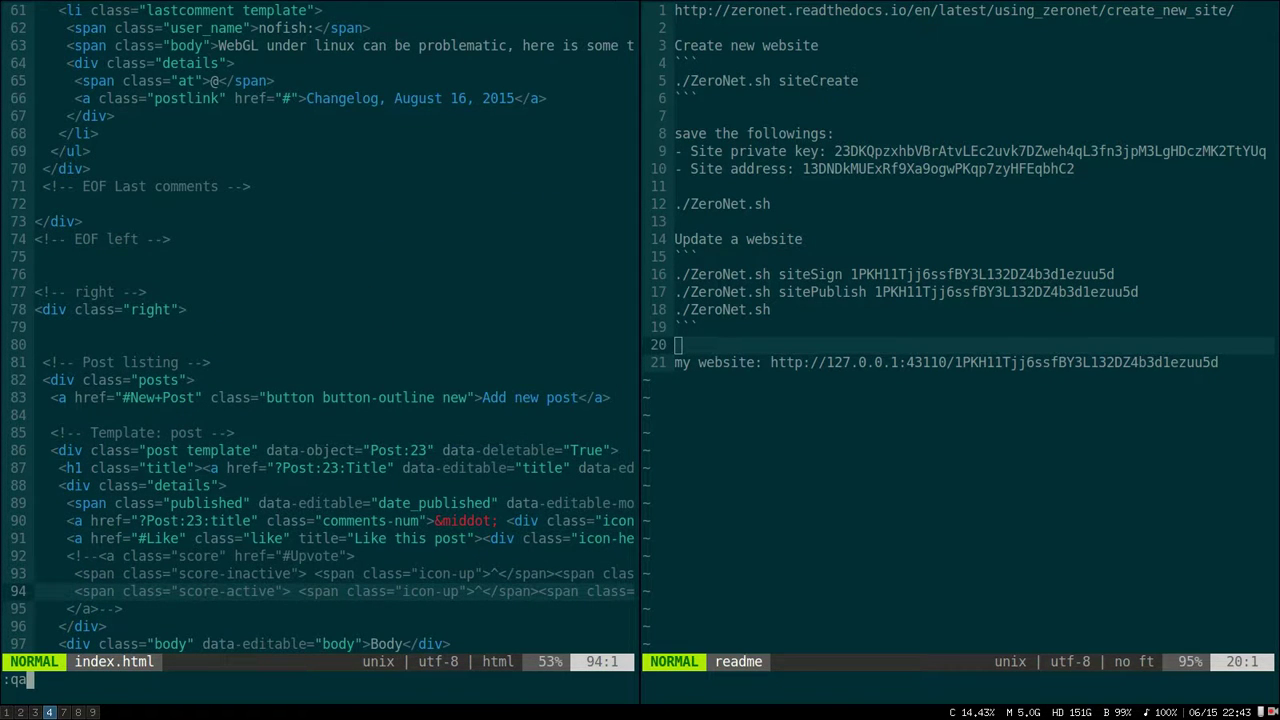
pyautogui.press('Return')
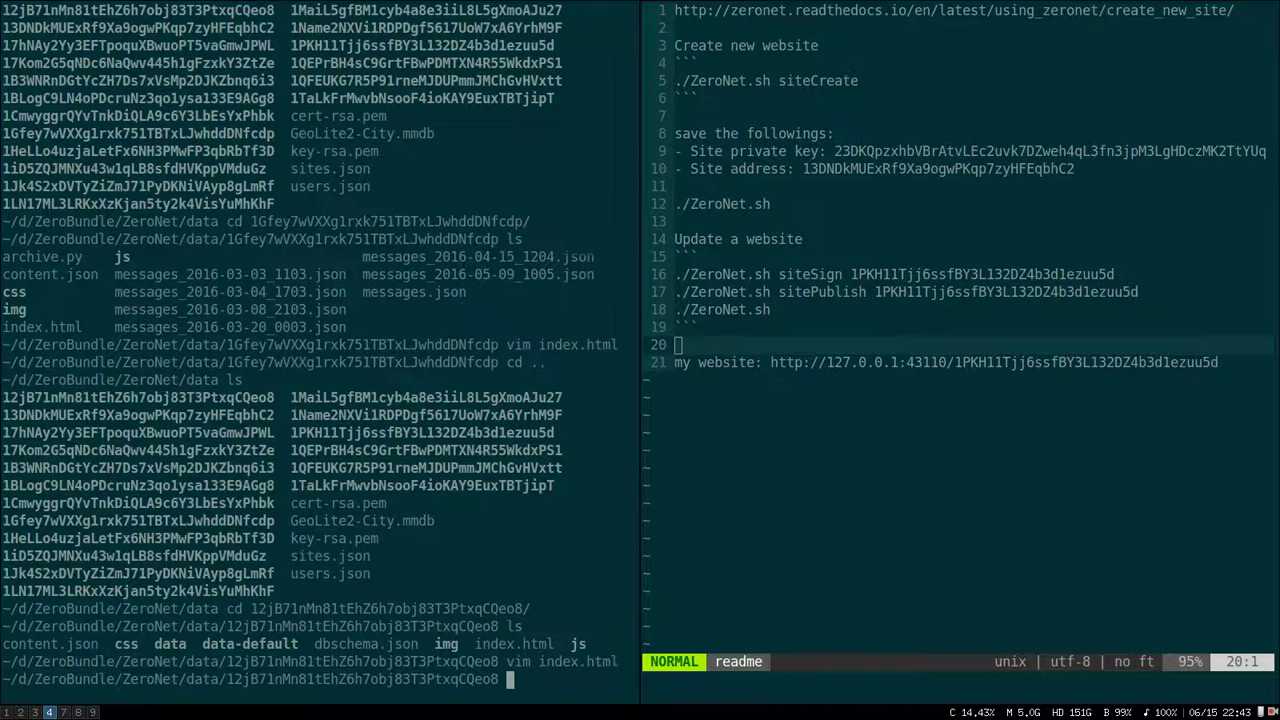
pyautogui.write('cd ..')
pyautogui.press('Return')
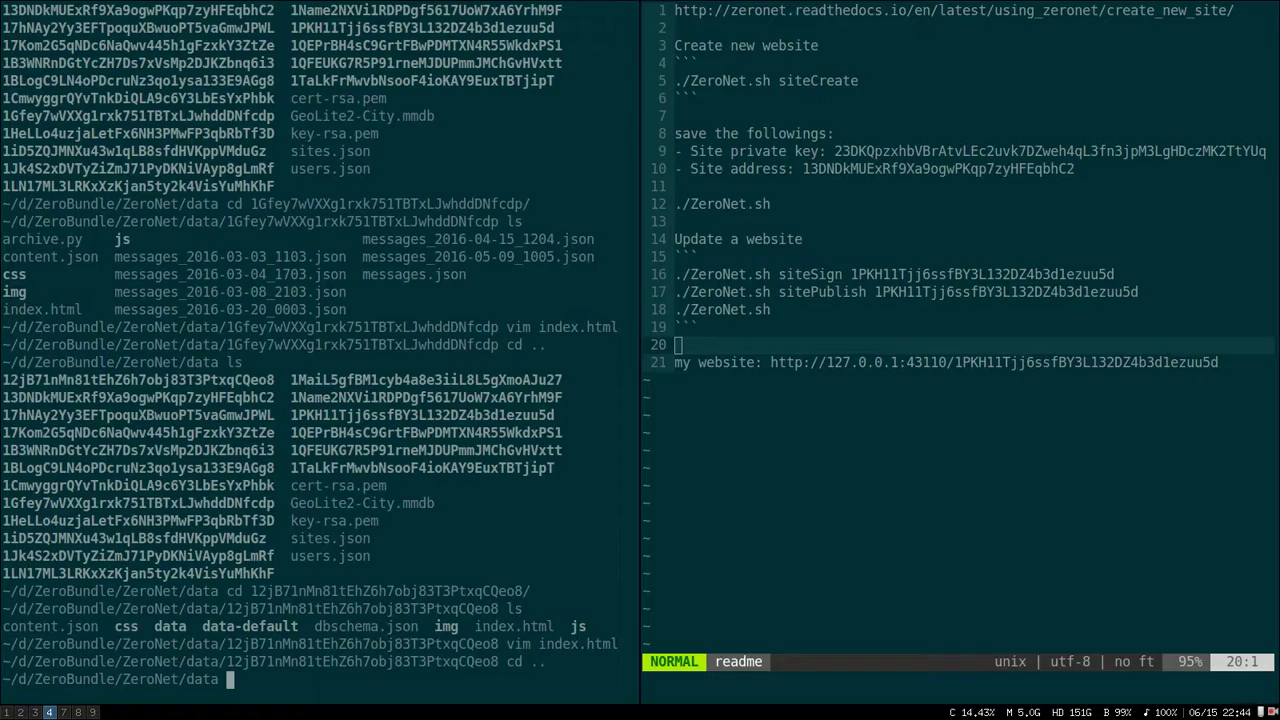
# Switch to the browser, look over the ZeroHello site list and go past the presentation to the r/zeronet subreddit
pyautogui.press('super+1')
pyautogui.scroll(-3, 314, 512)
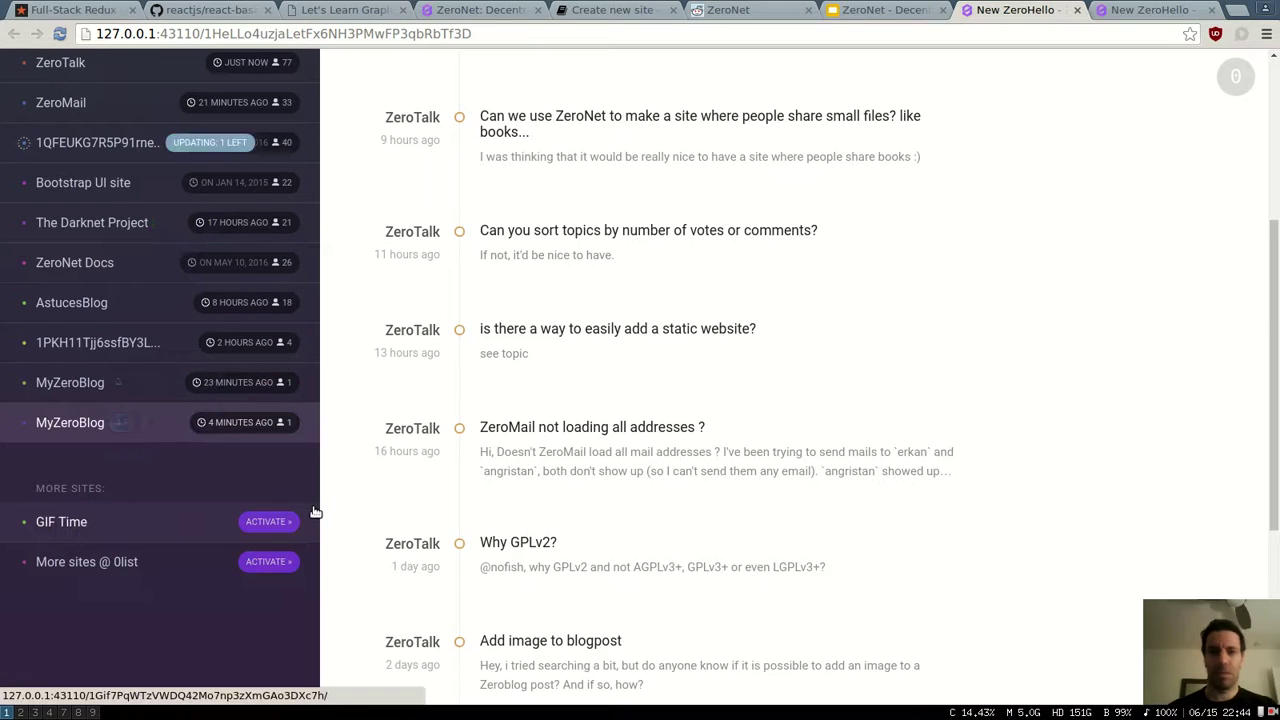
pyautogui.hotkey('ctrl', 'Tab')
pyautogui.hotkey('ctrl', 'shift', 'Tab')
pyautogui.hotkey('ctrl', 'shift', 'Tab')
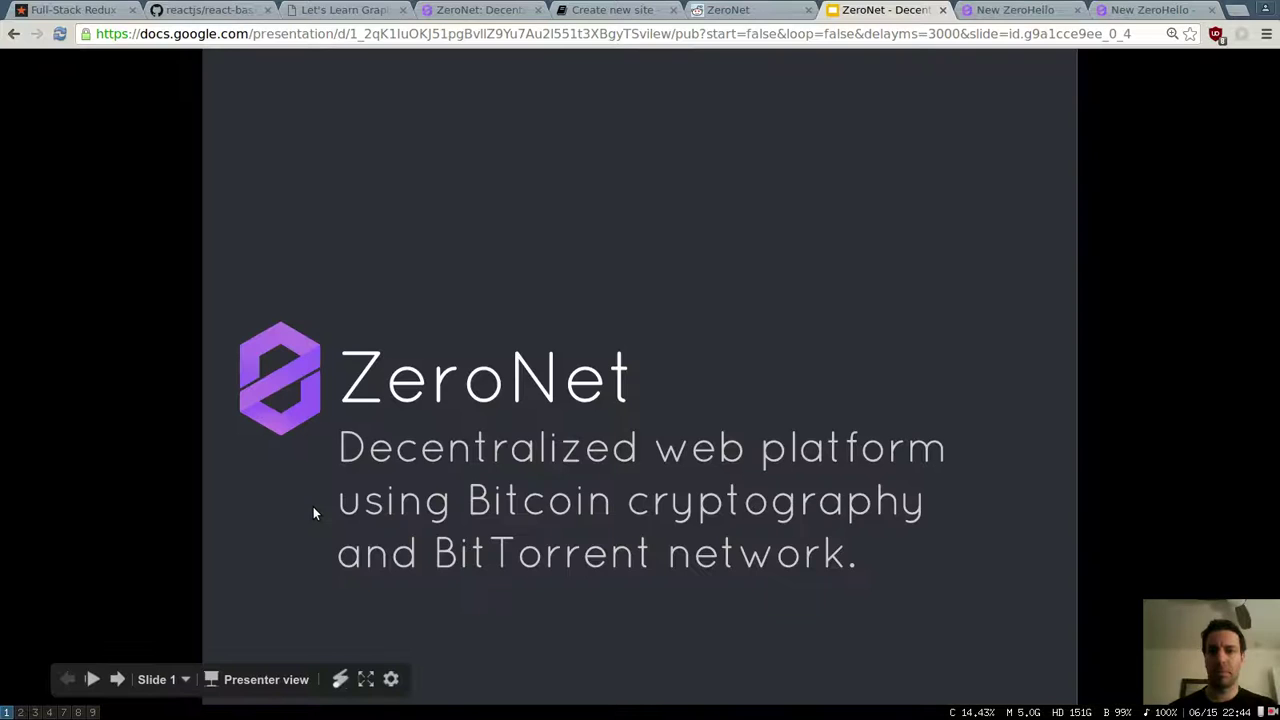
pyautogui.hotkey('ctrl', 'shift', 'Tab')
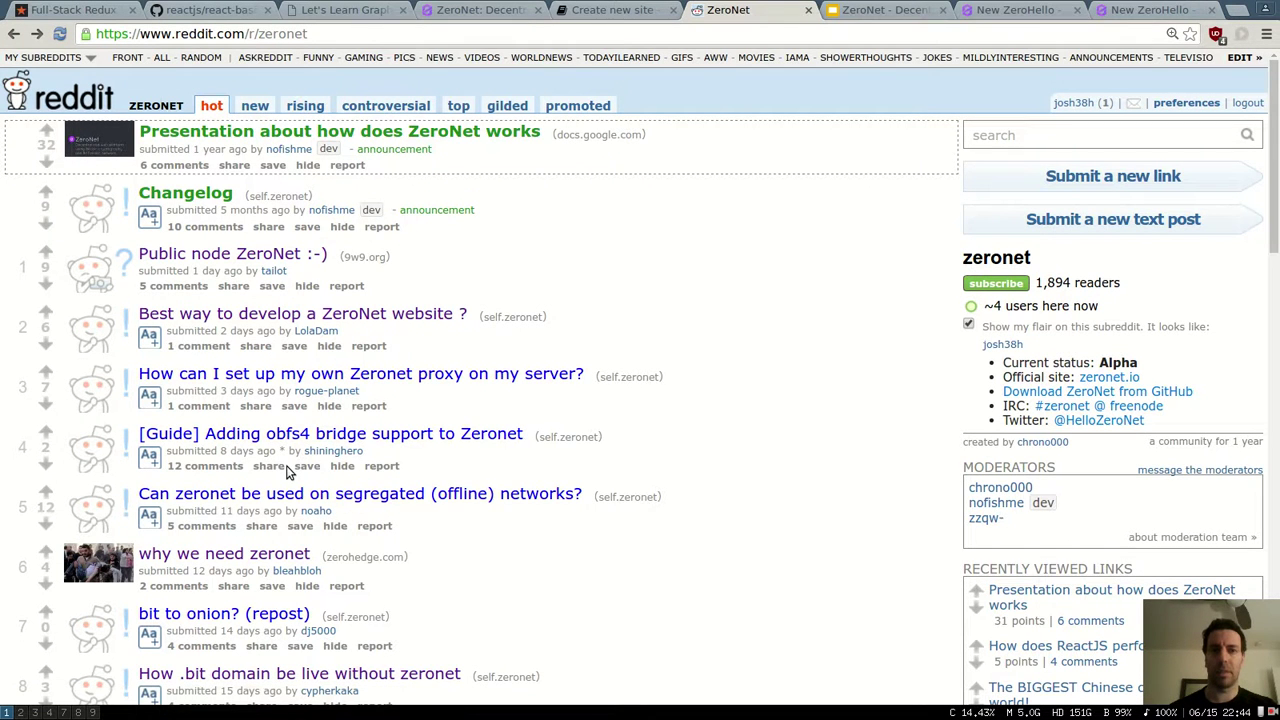
# Go through the ZeroNet presentation's slides on asymmetric keys, site visits and the generated content.json file
pyautogui.hotkey('ctrl', 'Tab')
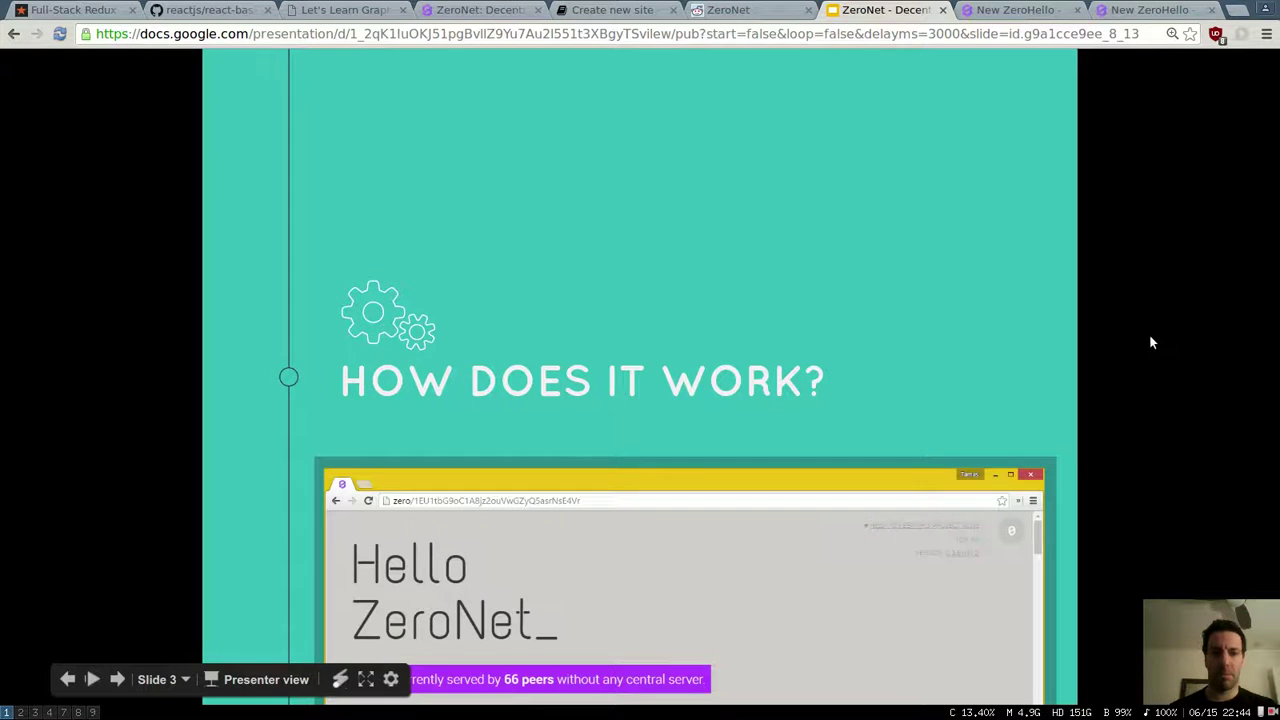
pyautogui.press('Right')
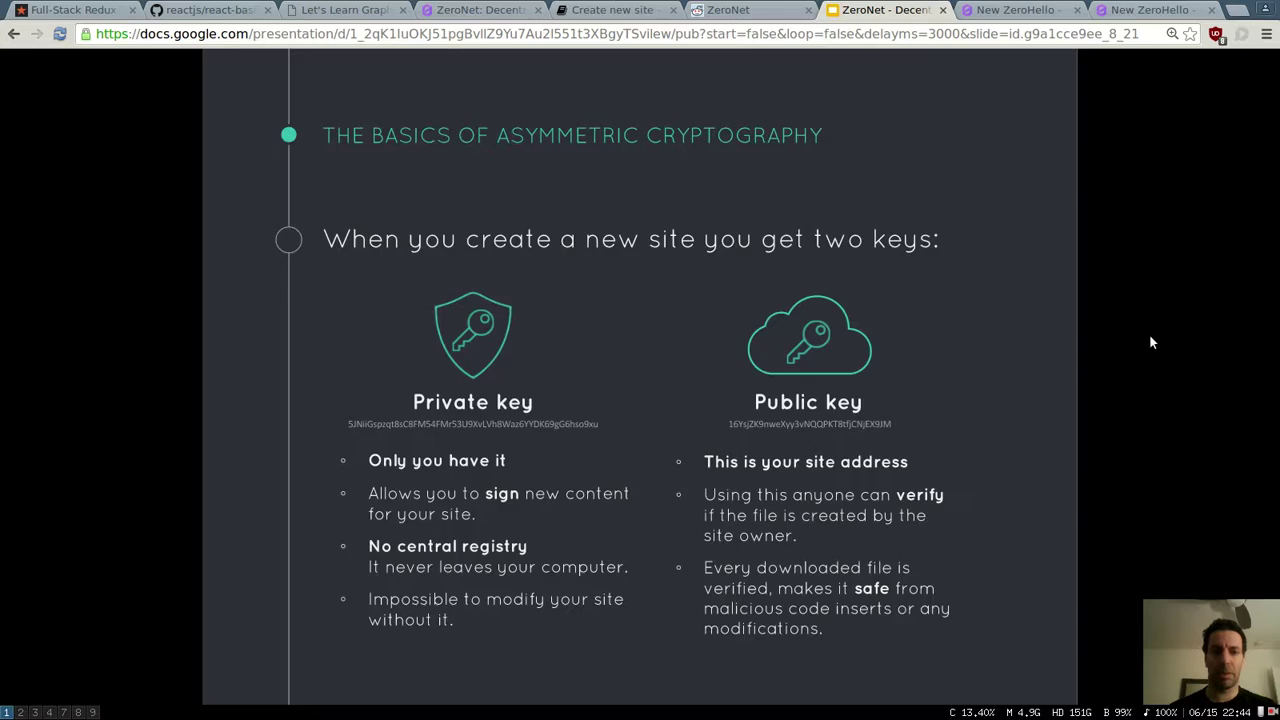
pyautogui.press('Right')
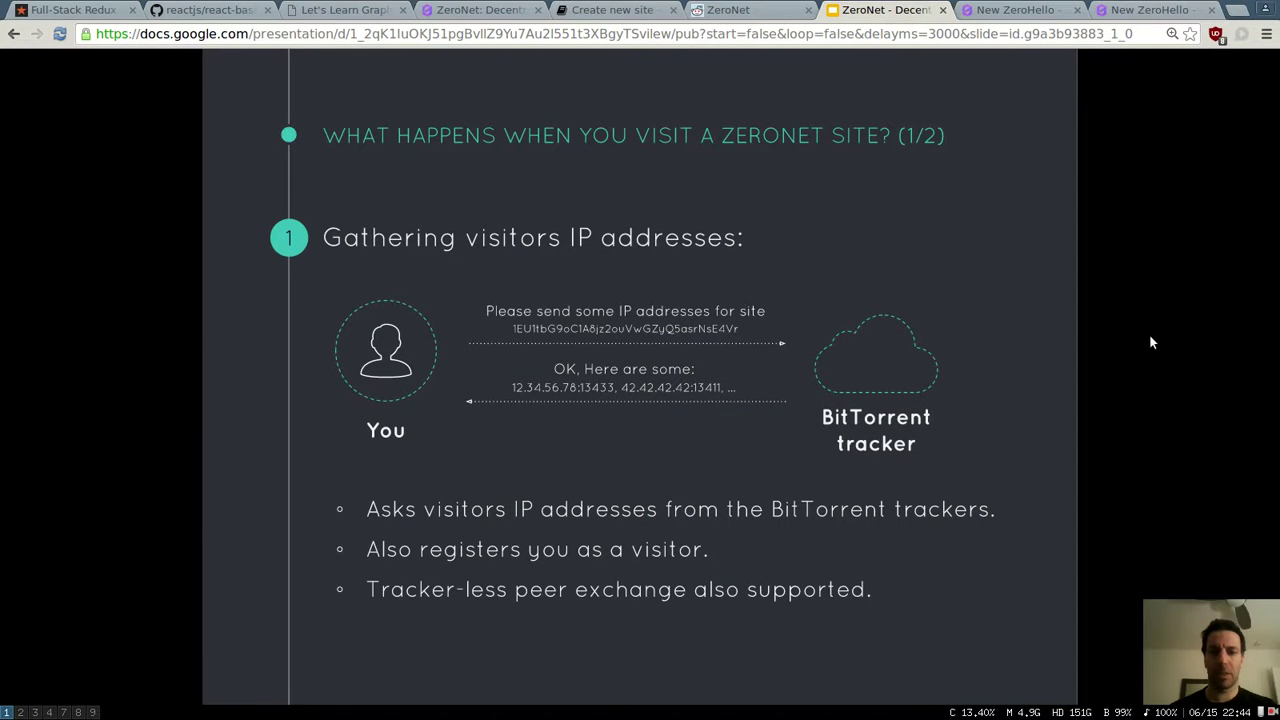
pyautogui.press('Right')
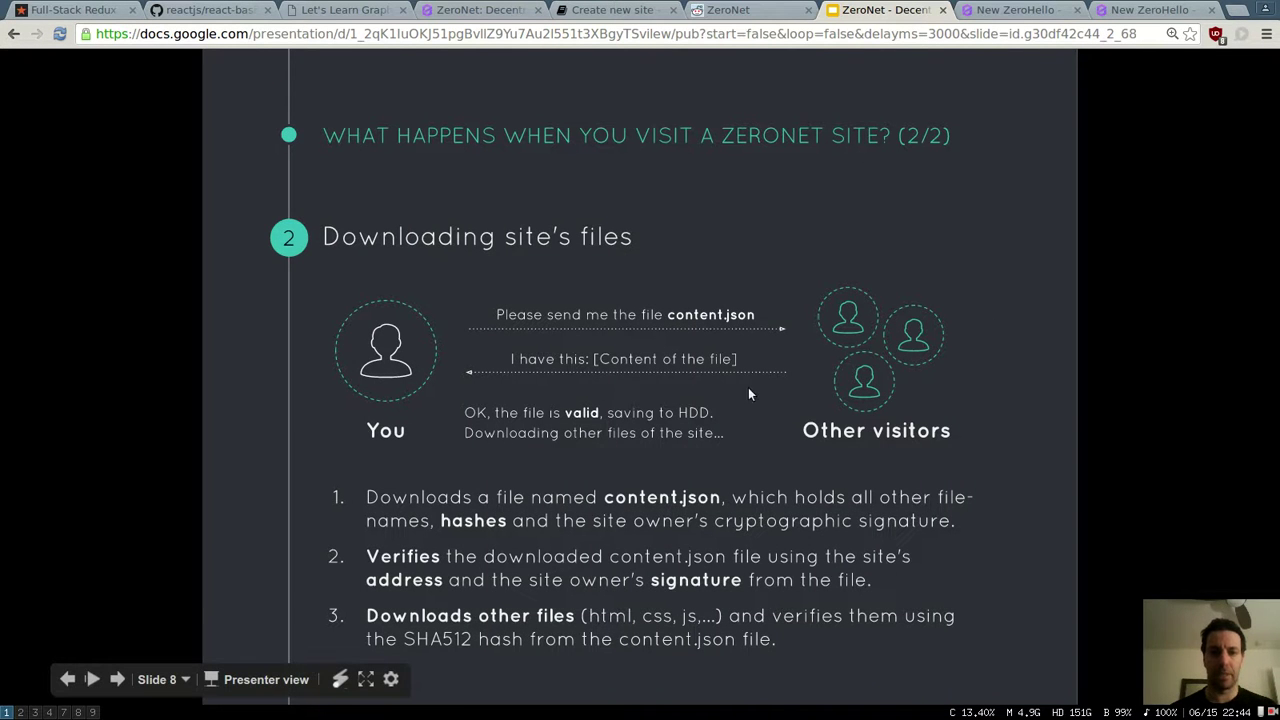
pyautogui.press('Right')
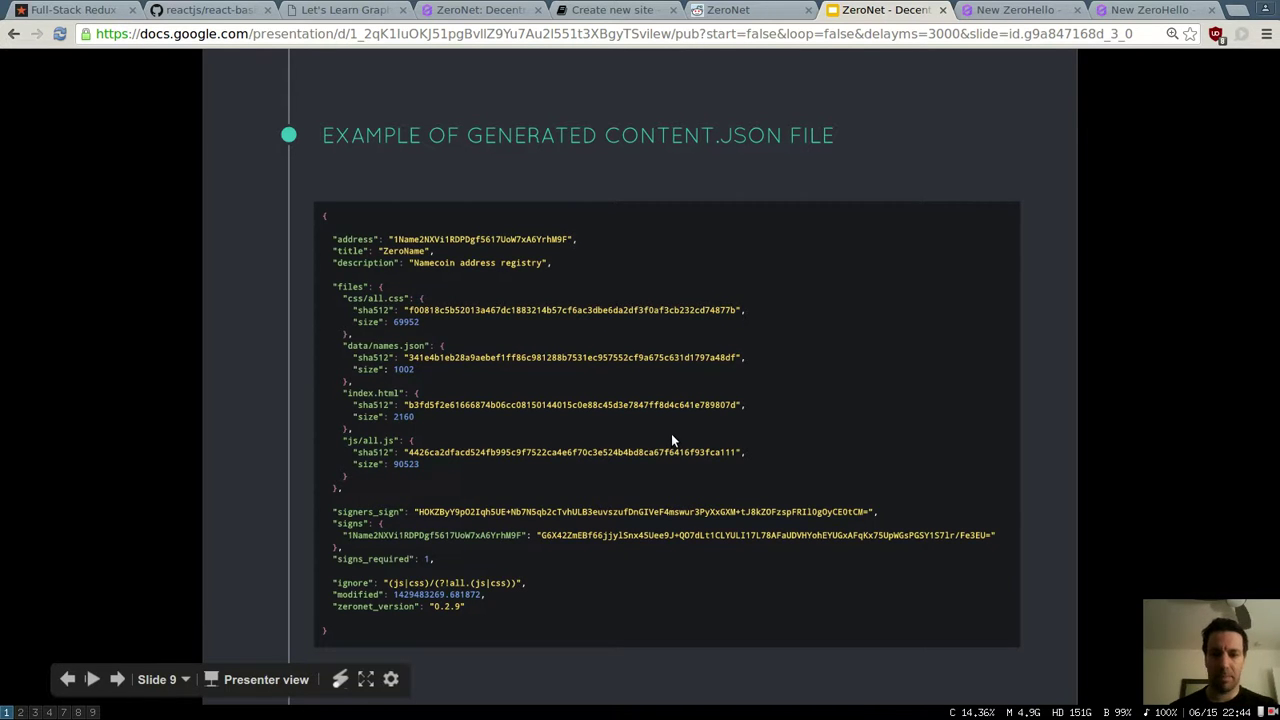
pyautogui.press('Right')
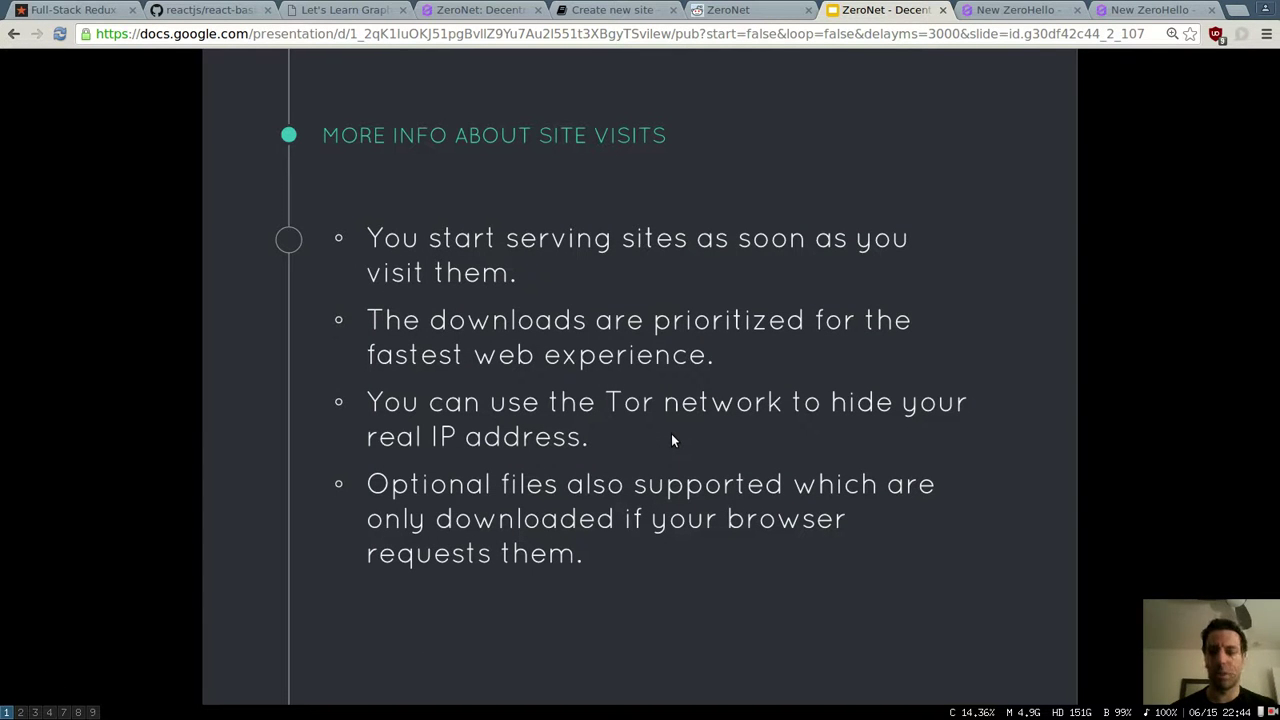
# Continue through the presentation's slides on site updates up to the "Multi-user sites" slide
pyautogui.press('Right')
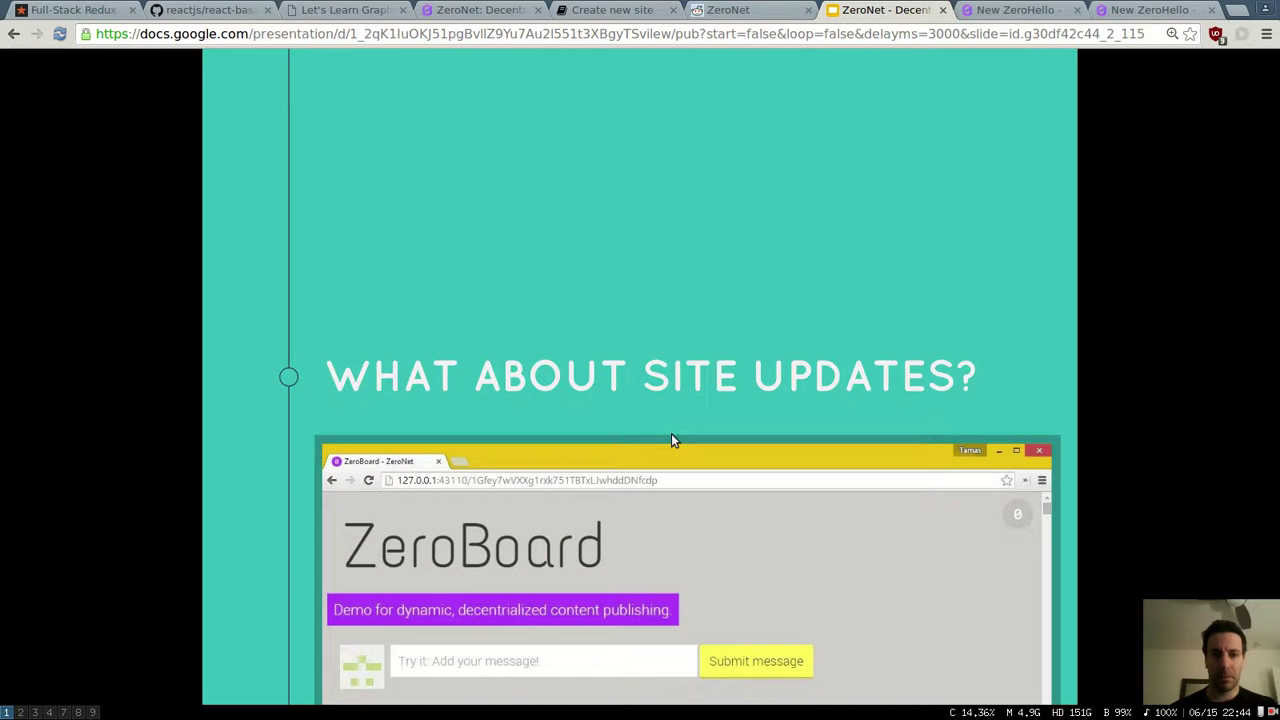
pyautogui.press('Right')
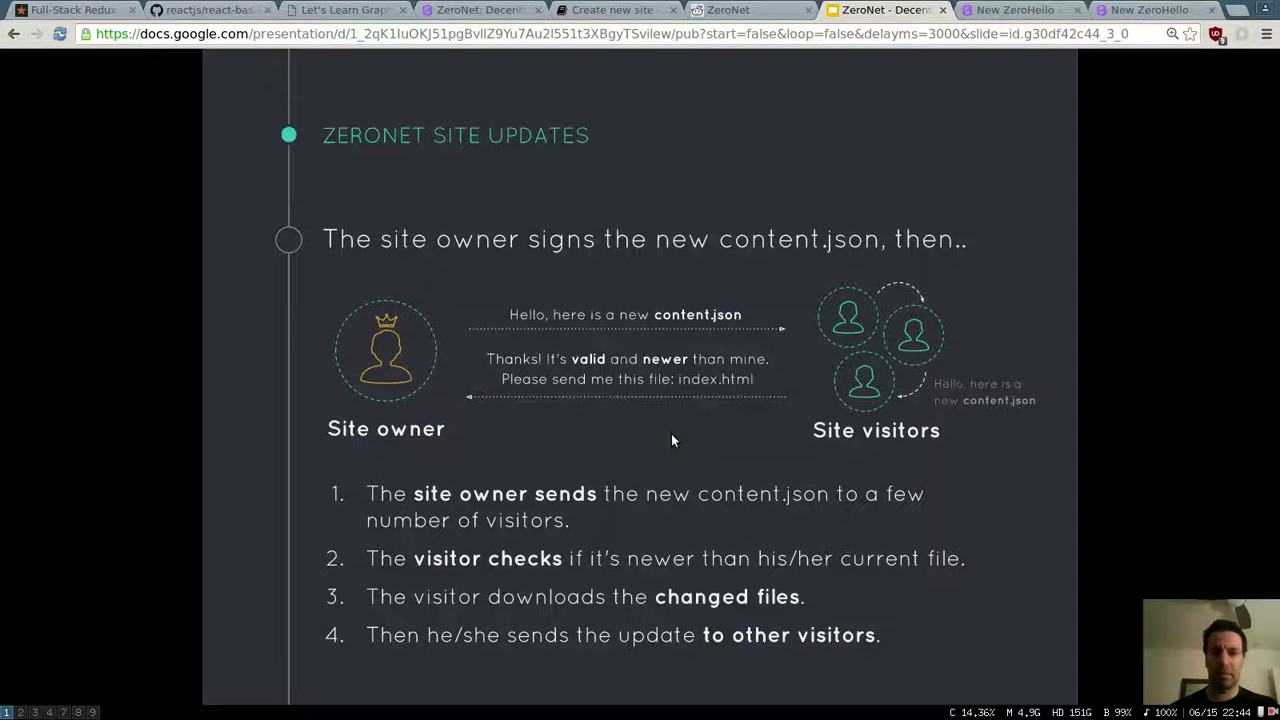
pyautogui.press('Right')
pyautogui.press('Right')
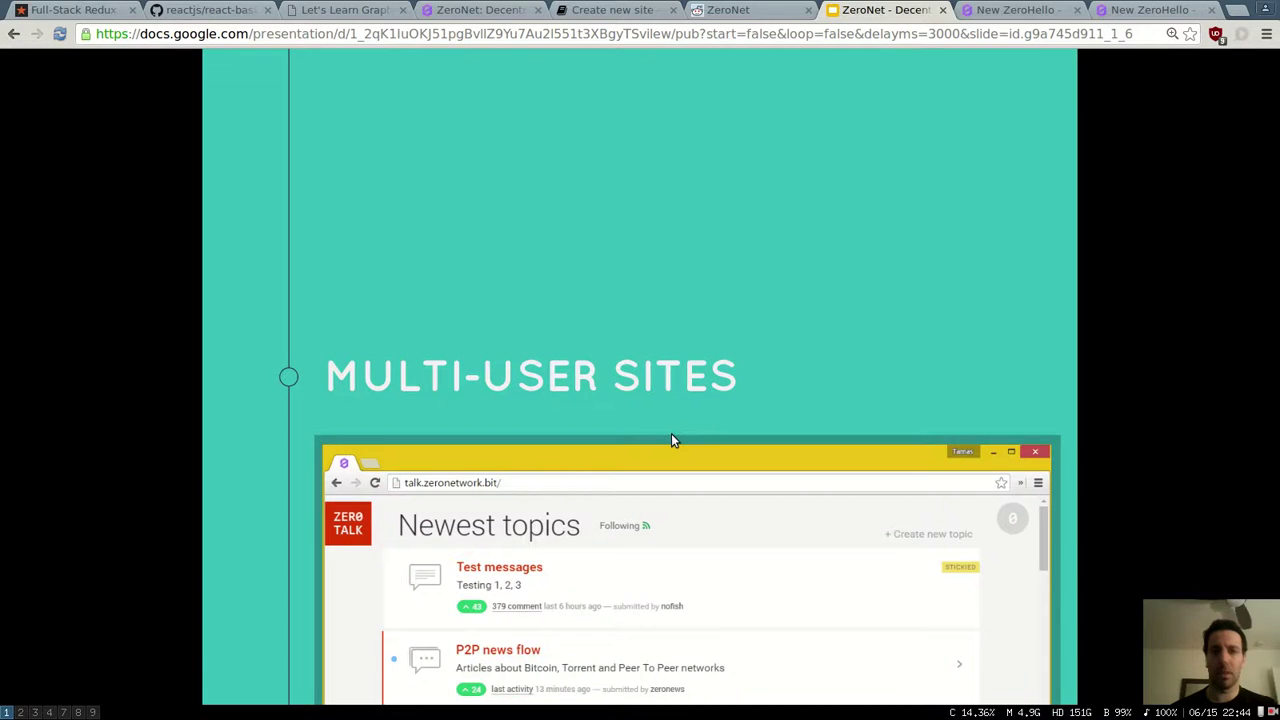
# Close the ZeroNet presentation and bring up the "Create new ZeroNet site" documentation page
pyautogui.hotkey('ctrl', 'w')
pyautogui.hotkey('ctrl', 'shift', 'Tab')
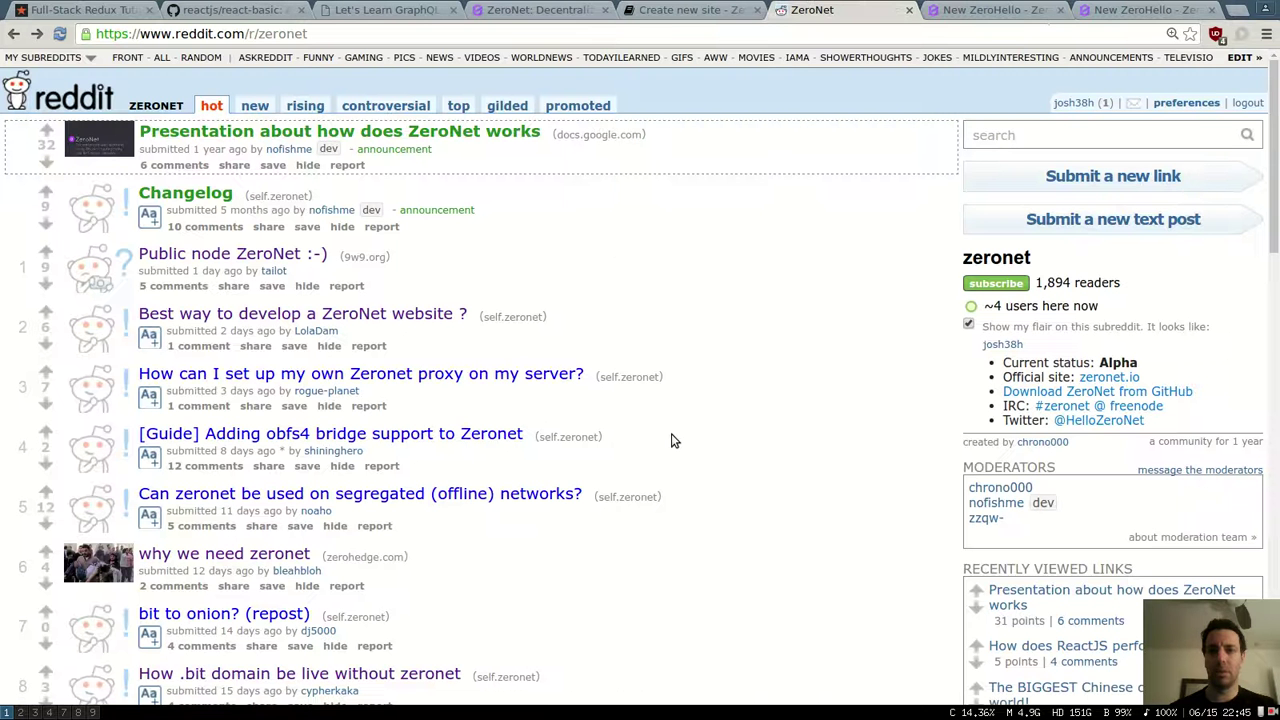
pyautogui.hotkey('ctrl', 'shift', 'Tab')
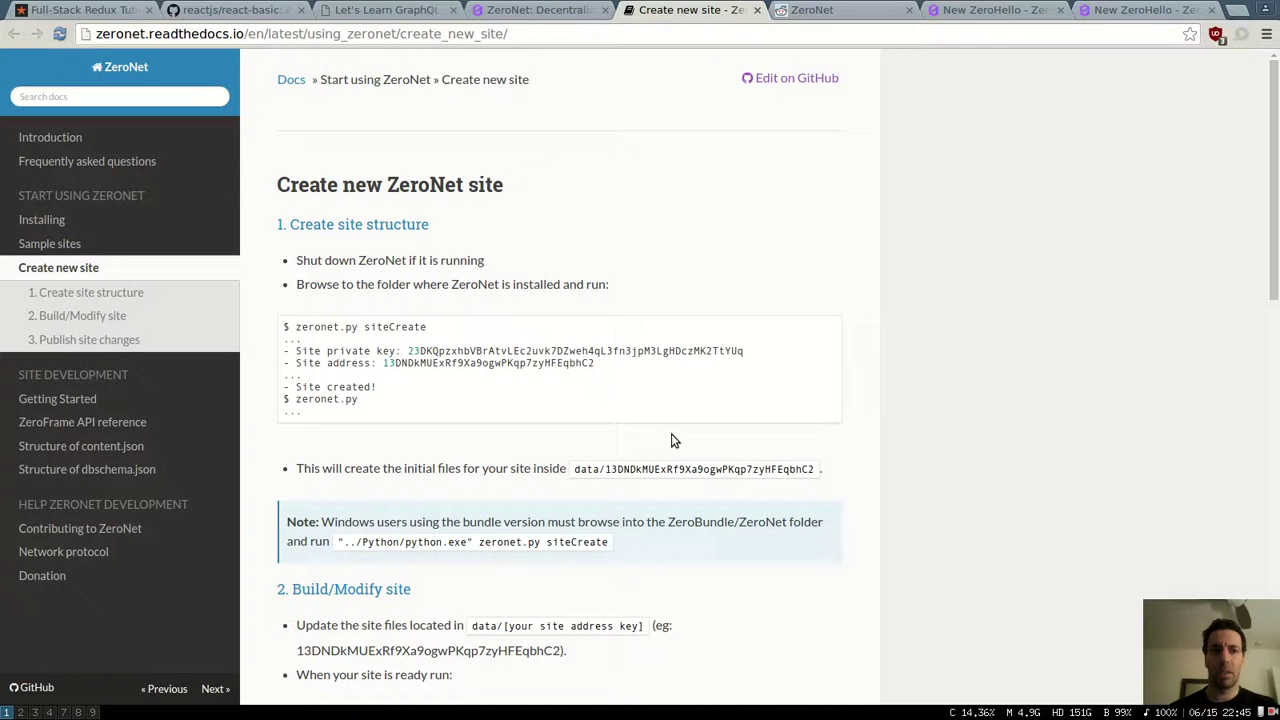
# Look through the create, build and publish instructions on the documentation page, and bring up the zeronet.io homepage
pyautogui.scroll(-3, 672, 440)
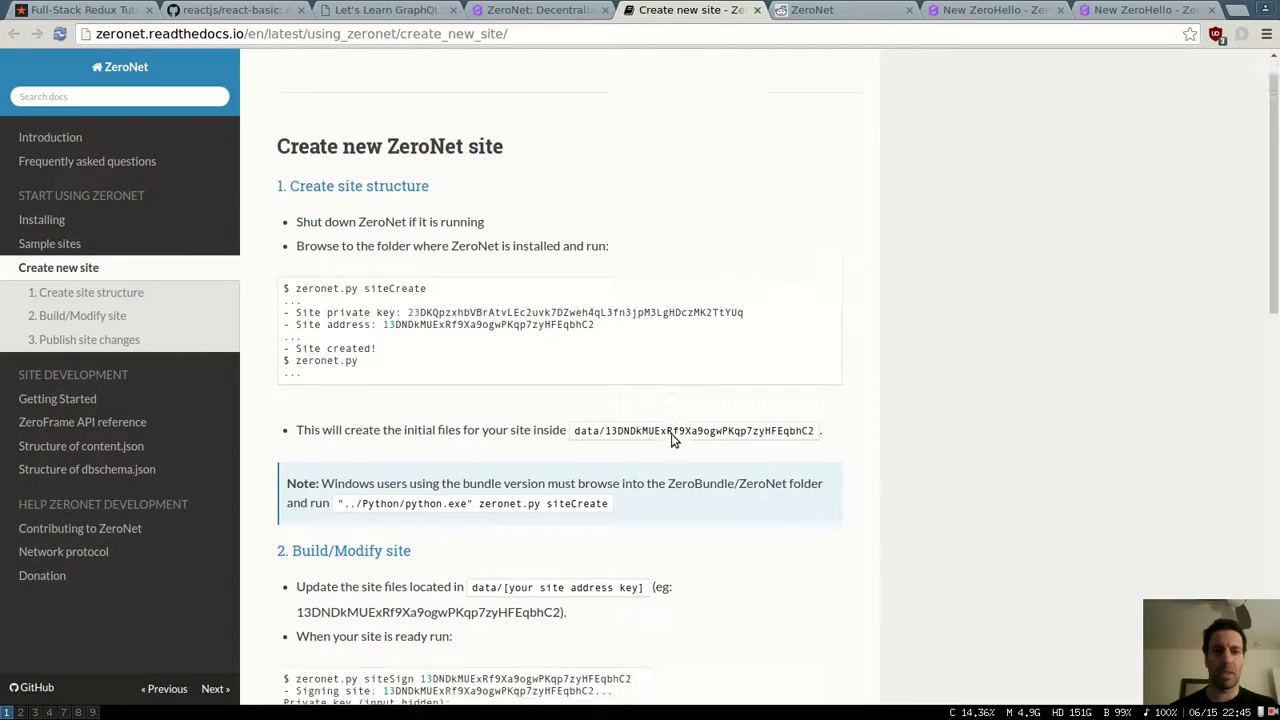
pyautogui.scroll(-3, 672, 440)
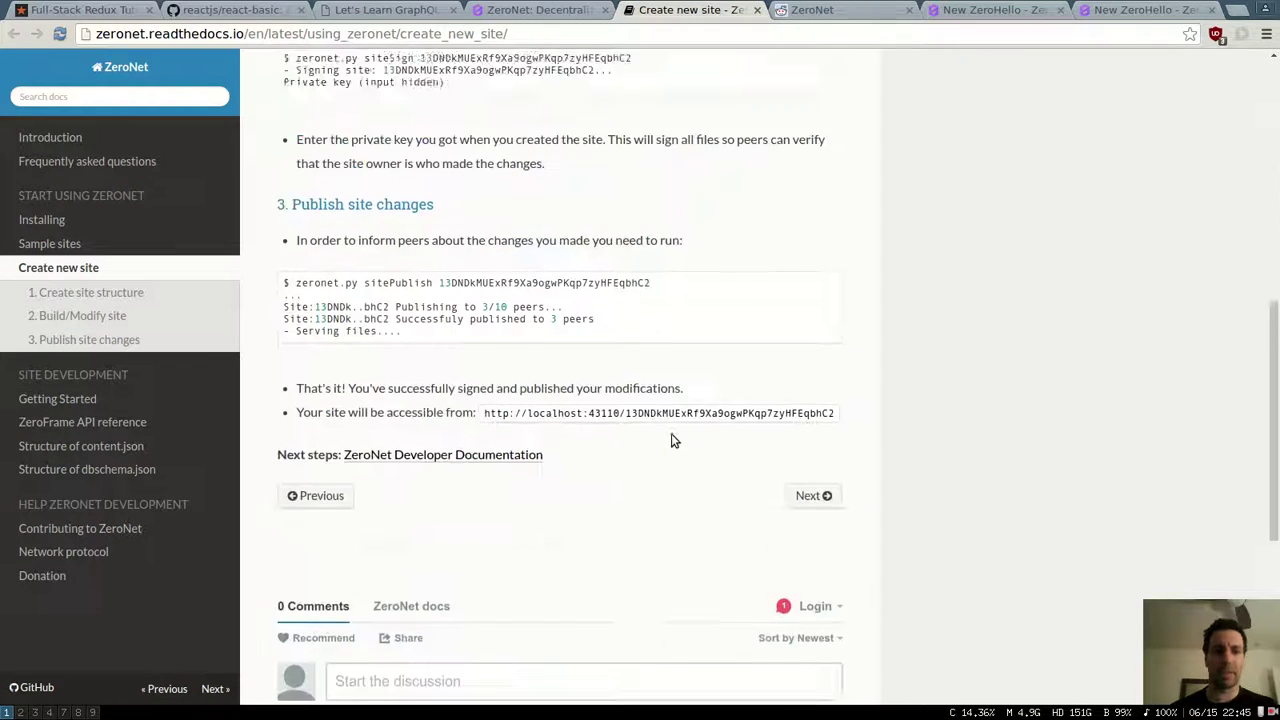
pyautogui.scroll(5, 671, 433)
pyautogui.hotkey('ctrl', 'shift', 'Tab')
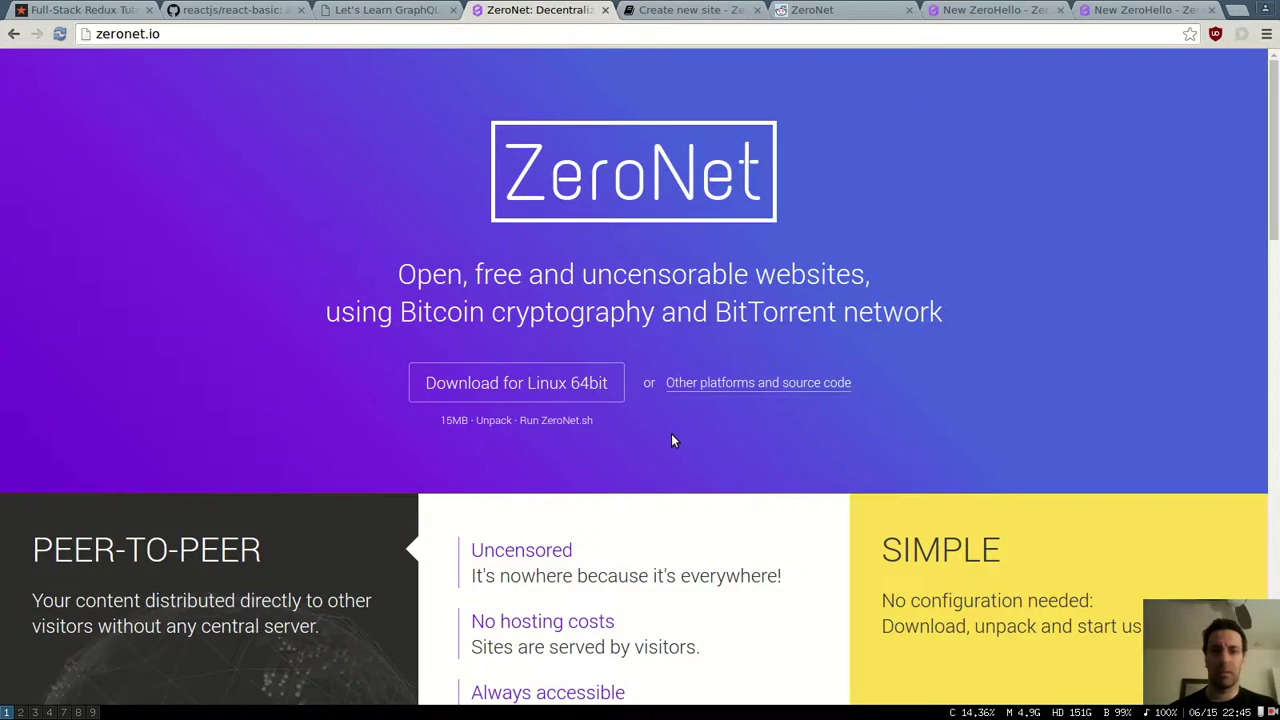